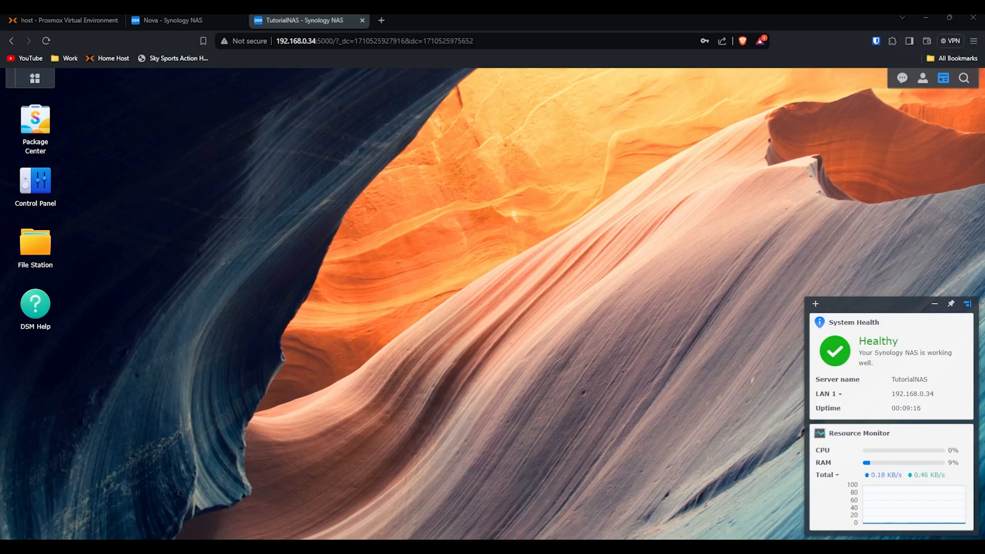
- Switch to the Nova NAS and examine the file server backup task in Active Backup for Business
left_click(184, 20)
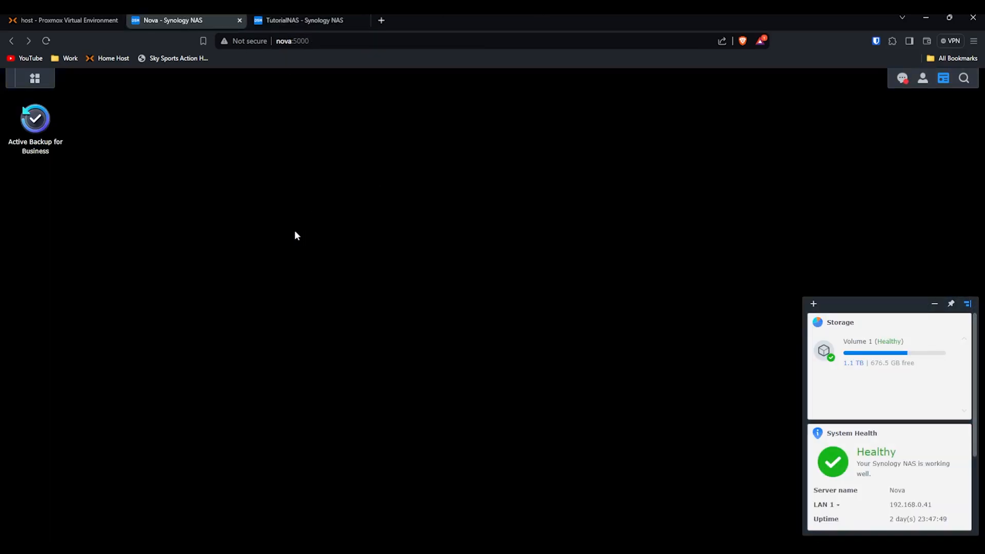
left_click(35, 120)
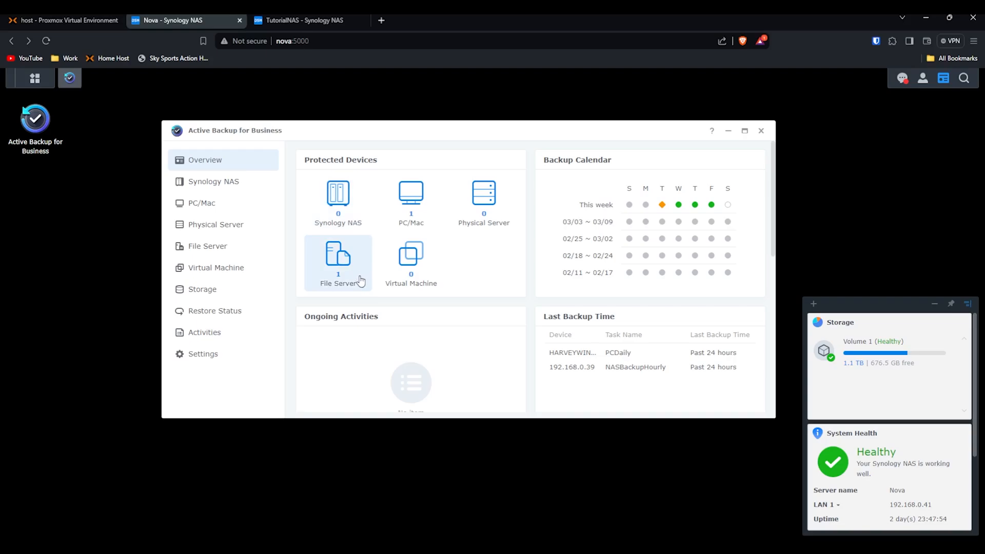
left_click(361, 277)
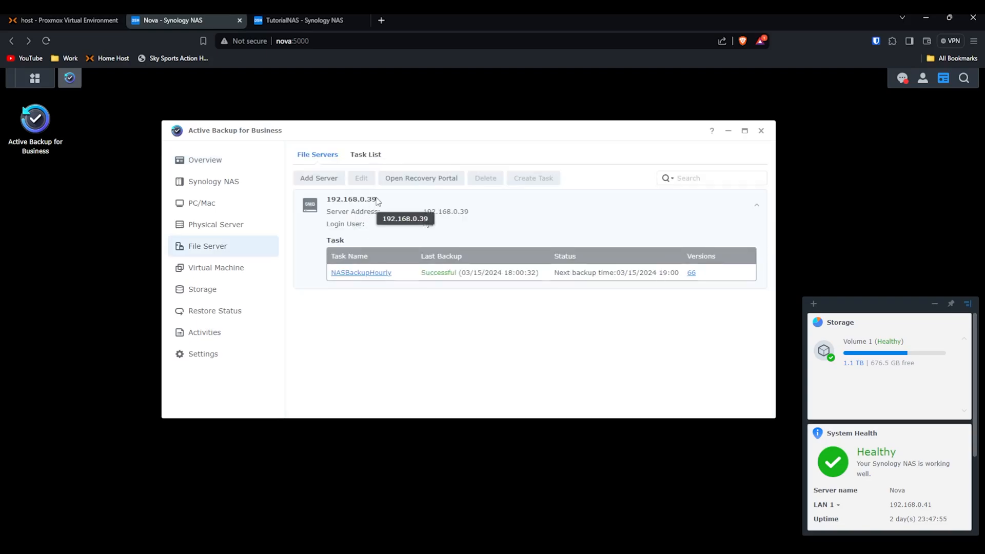
left_click(366, 274)
left_click(218, 162)
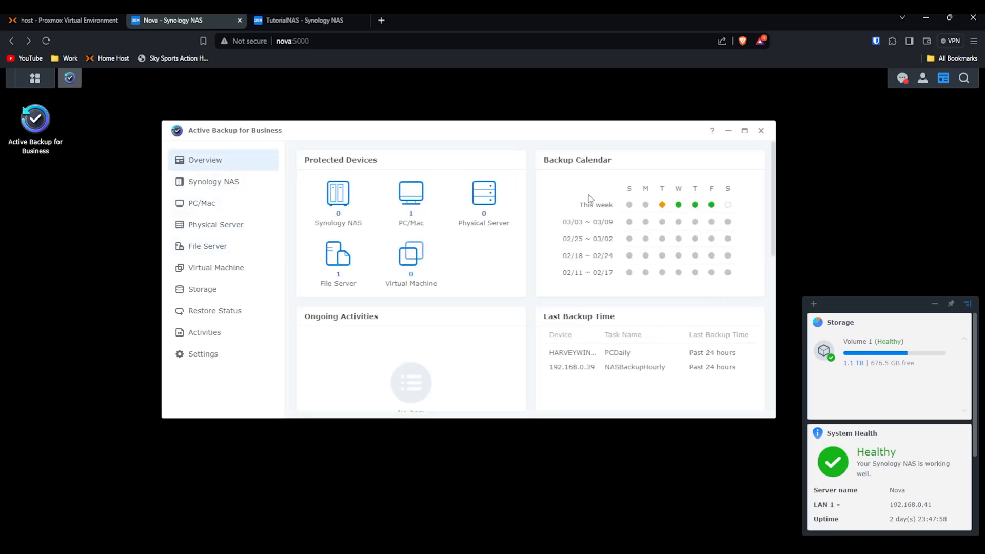
- Examine the protected PC and its PCDaily backup task, and close Active Backup for Business
left_click(410, 203)
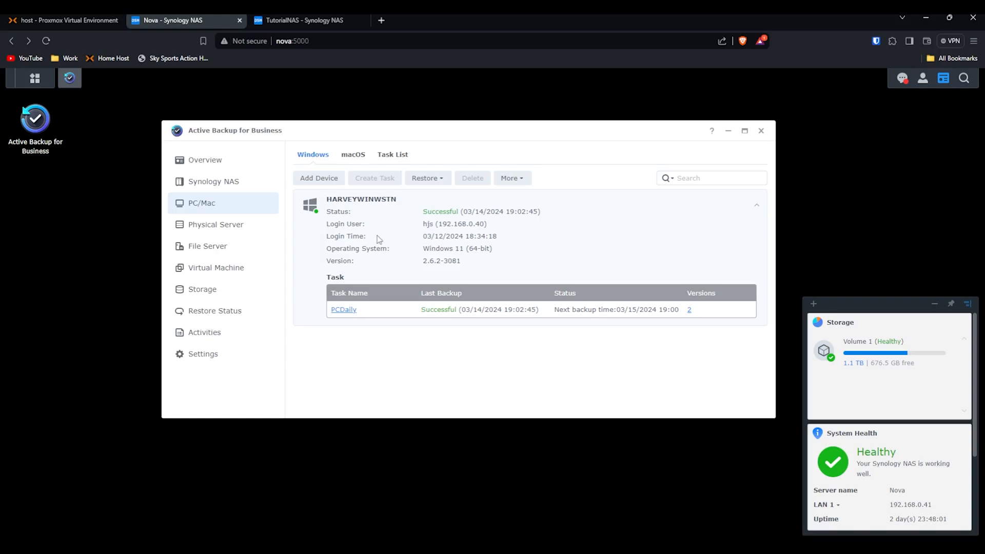
left_click(343, 310)
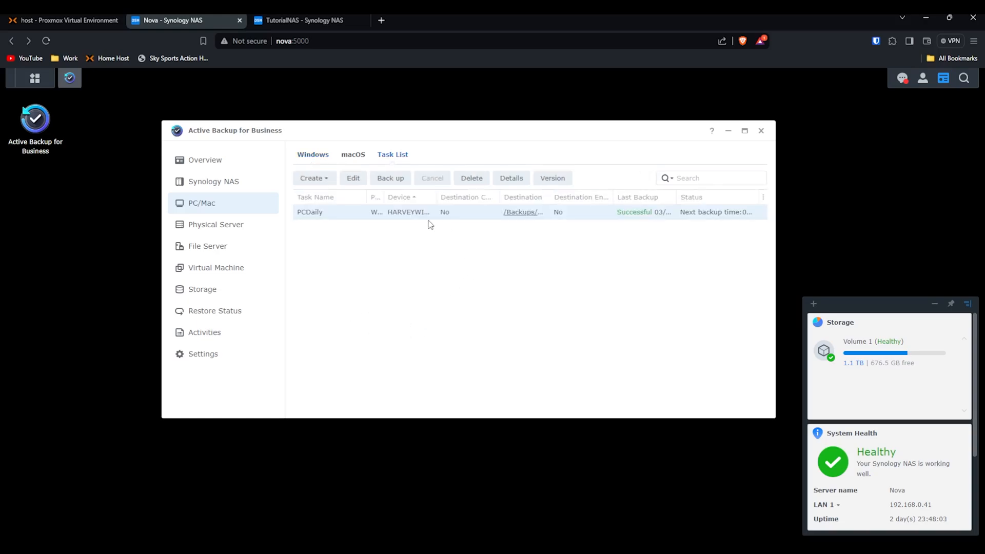
left_click(762, 131)
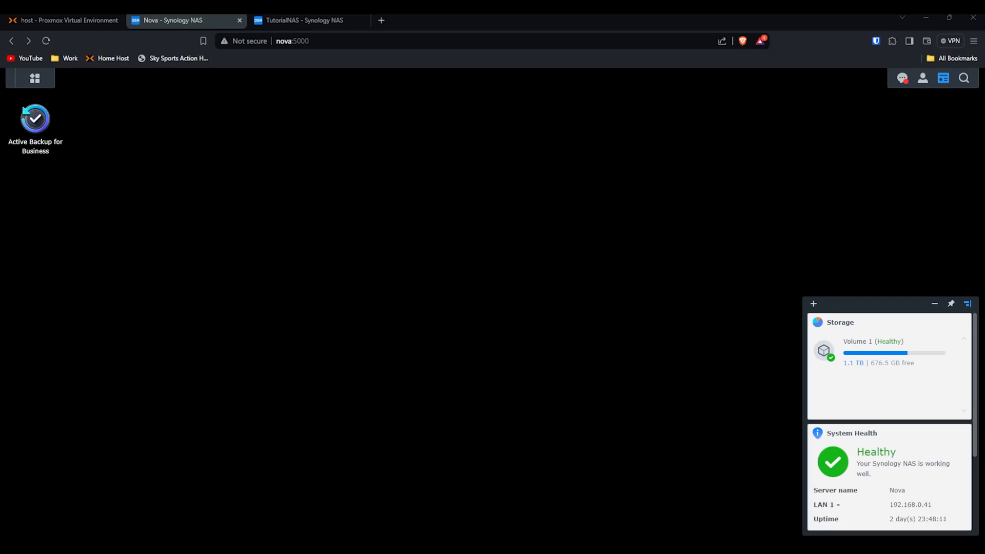
left_click(48, 394)
- Switch to TutorialNAS, open Package Center and agree to its Terms of Service
key("ctrl+Tab")
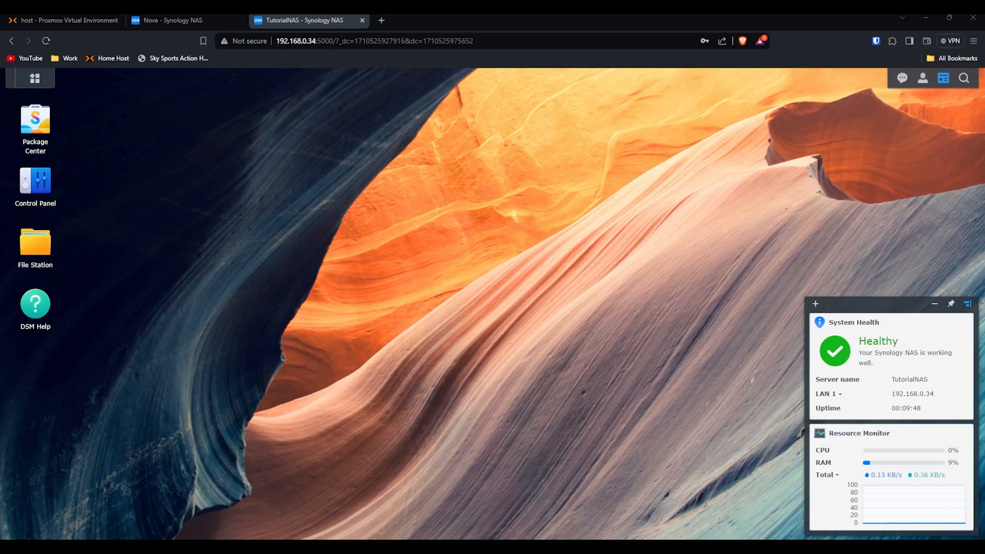
left_click(62, 363)
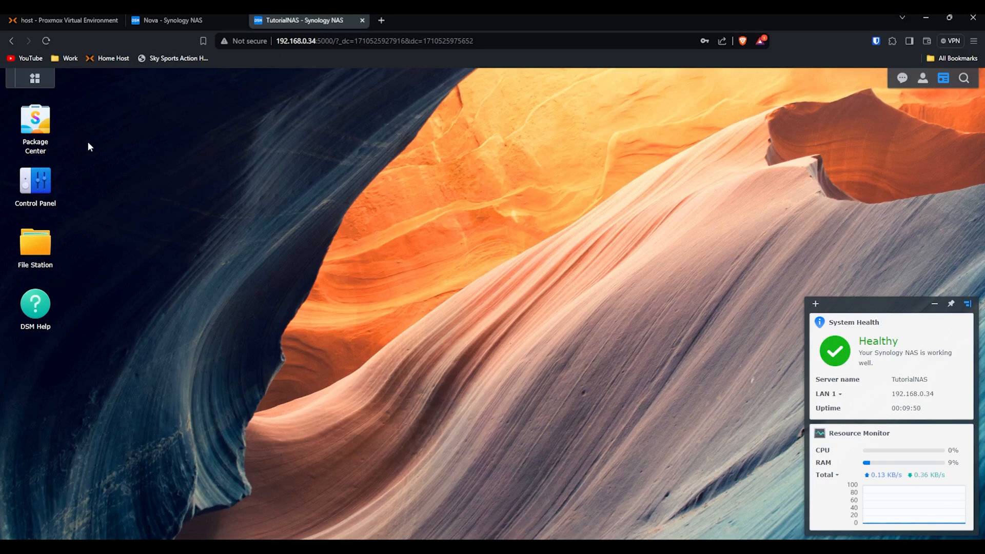
left_click(42, 126)
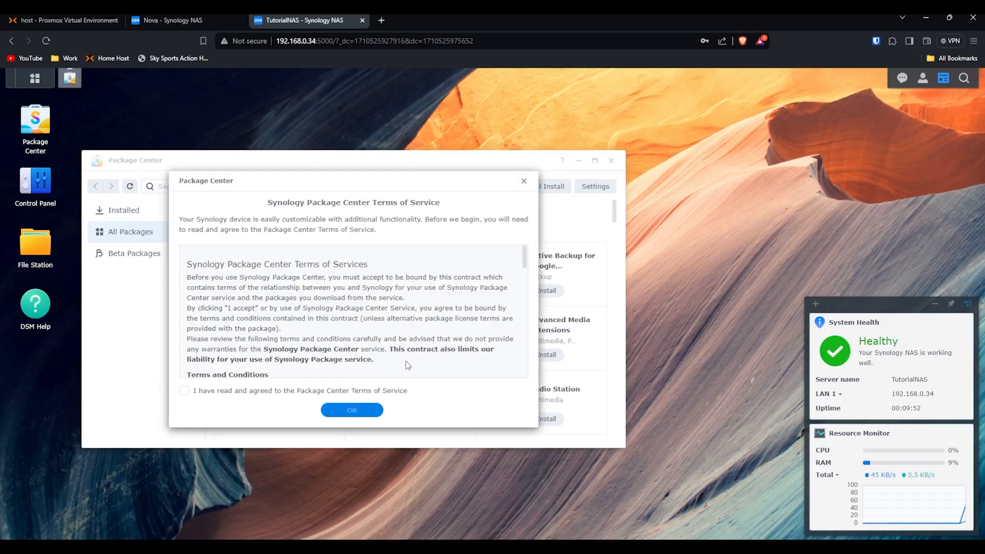
left_click(370, 392)
left_click(353, 411)
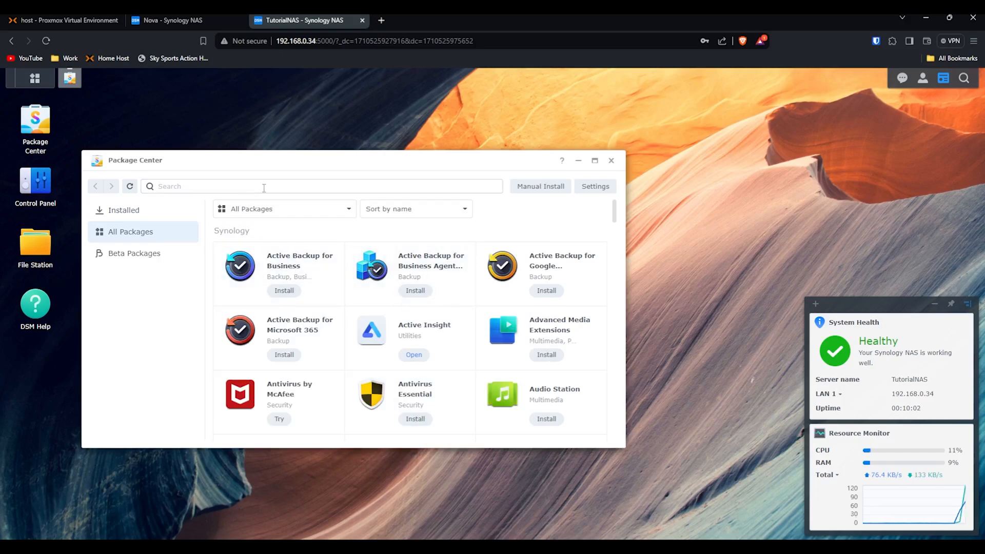
- Install the Active Backup for Business package, open it and dismiss its activation welcome dialog
left_click(290, 292)
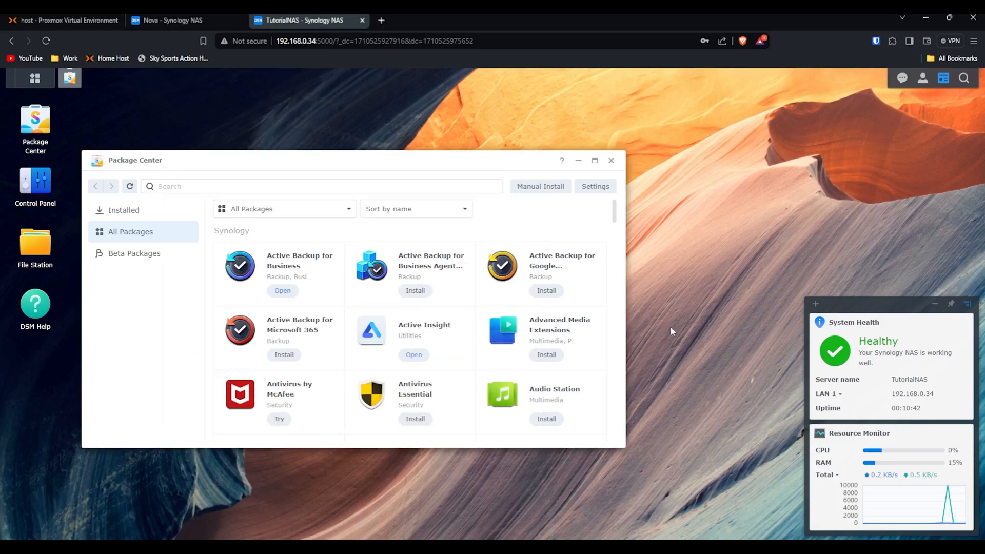
left_click(283, 291)
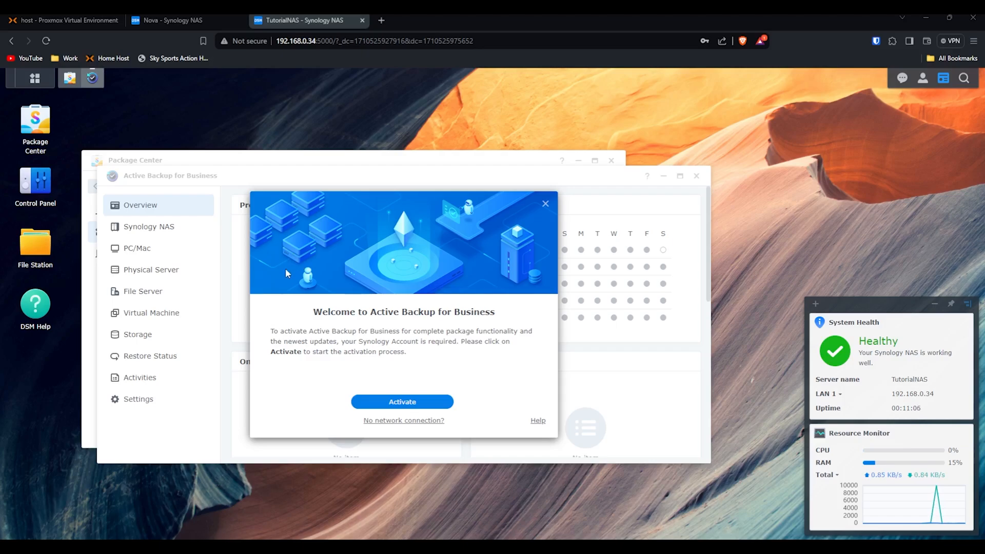
key("Escape")
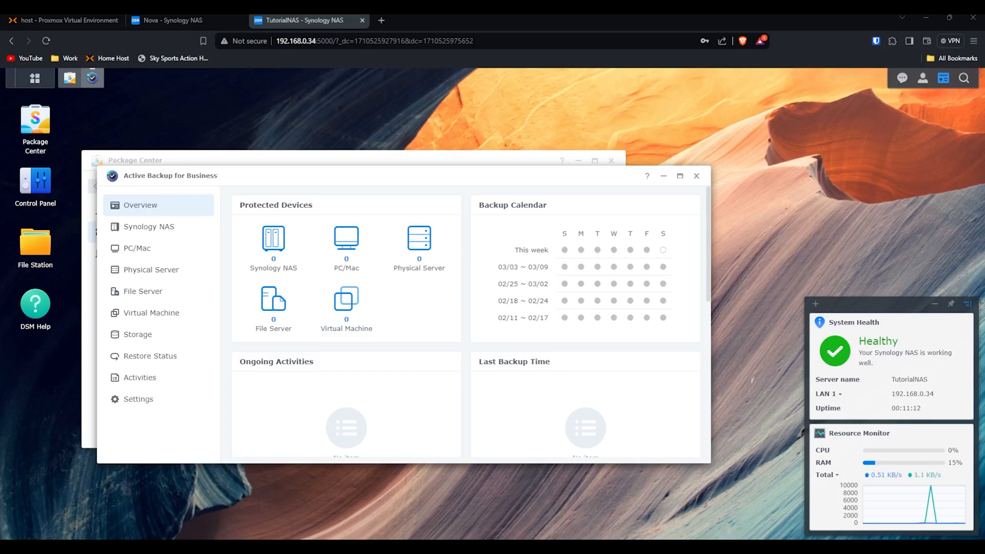
- Close Package Center and move the Active Backup for Business window towards the middle of the desktop
left_click_drag(227, 178, 378, 206)
left_click(611, 160)
left_click_drag(561, 212, 495, 190)
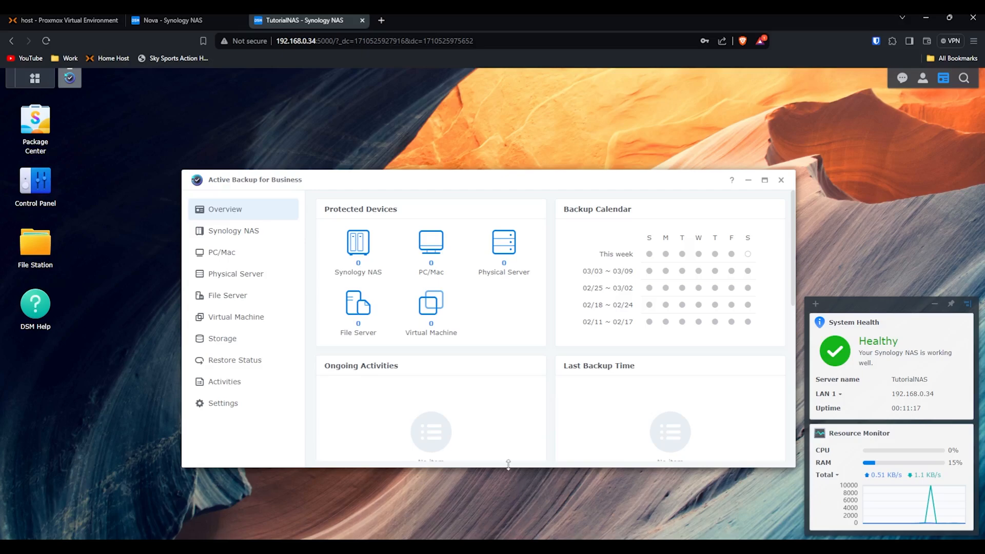
- On the Nova NAS, examine the 03/14/2024 task history from the backup calendar and the activity log
left_click(170, 21)
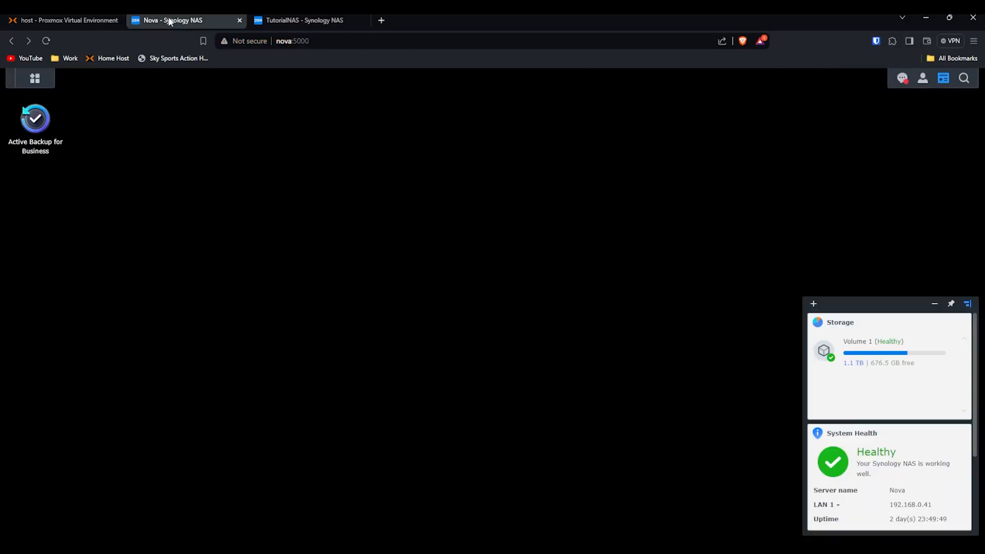
left_click(40, 123)
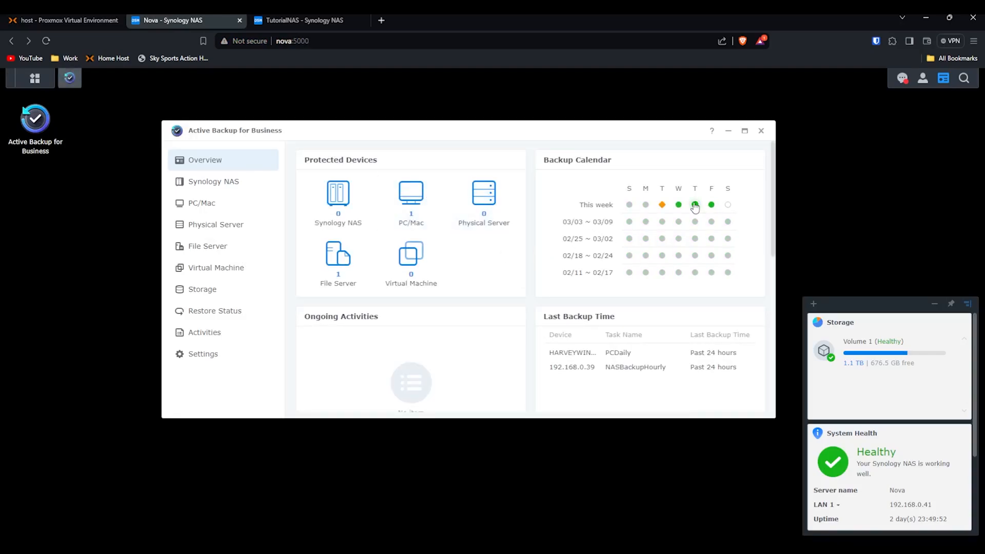
mouse_move(695, 206)
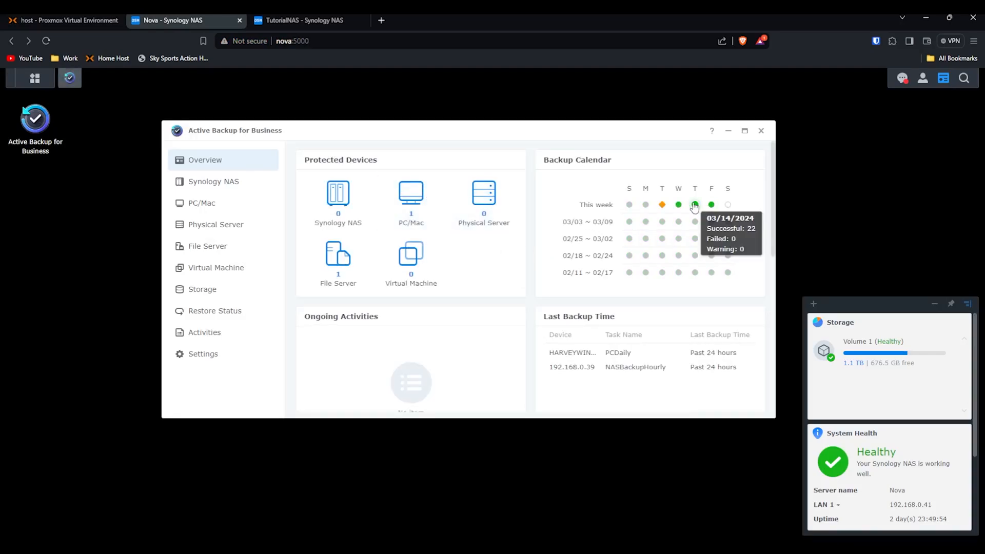
left_click(694, 206)
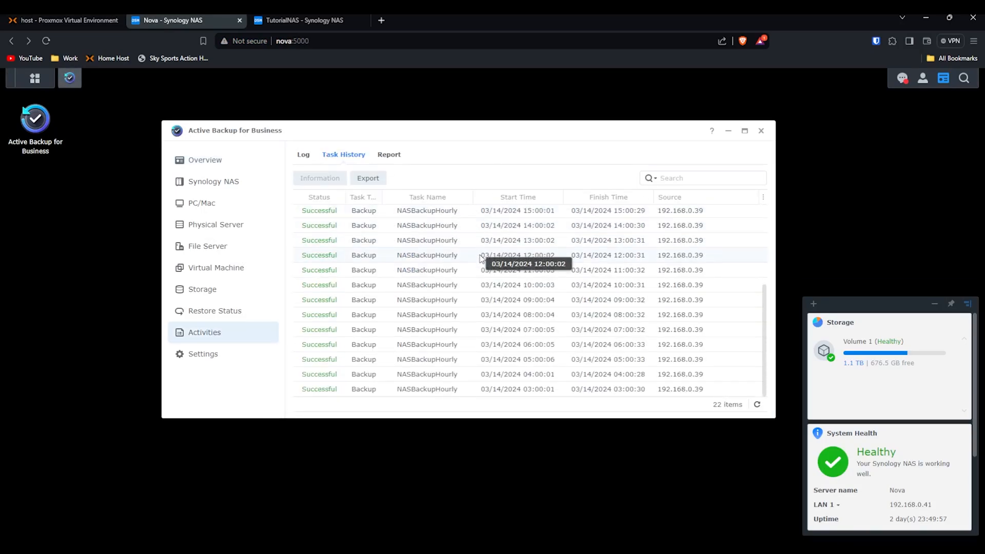
scroll(462, 259, "down", 3)
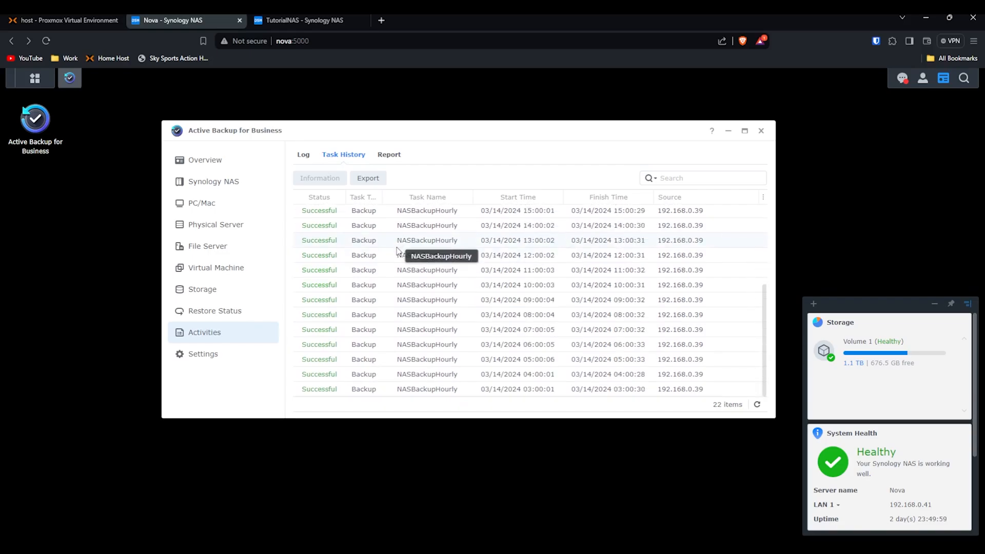
left_click(302, 156)
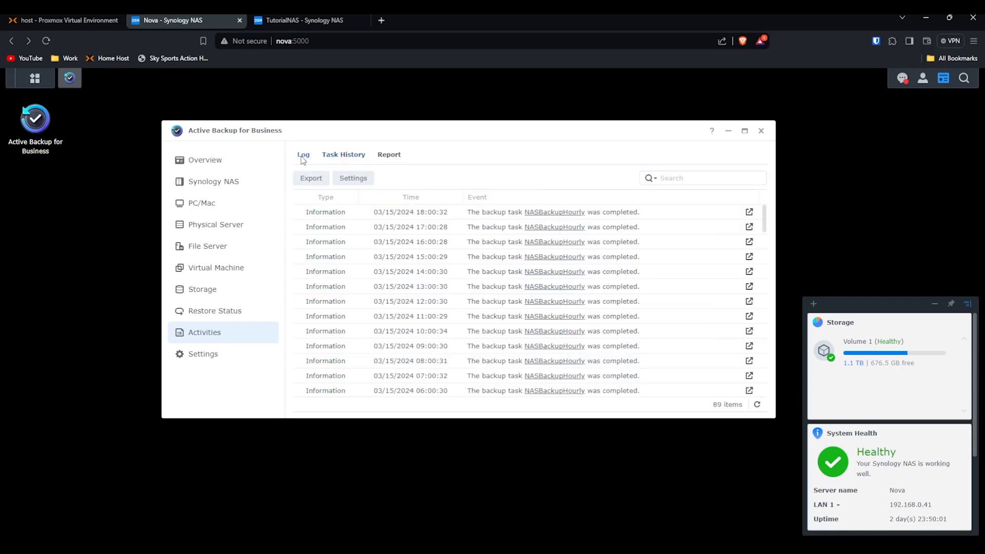
- Review Nova's backup task history for Friday of this week, and return to the overview
left_click(246, 162)
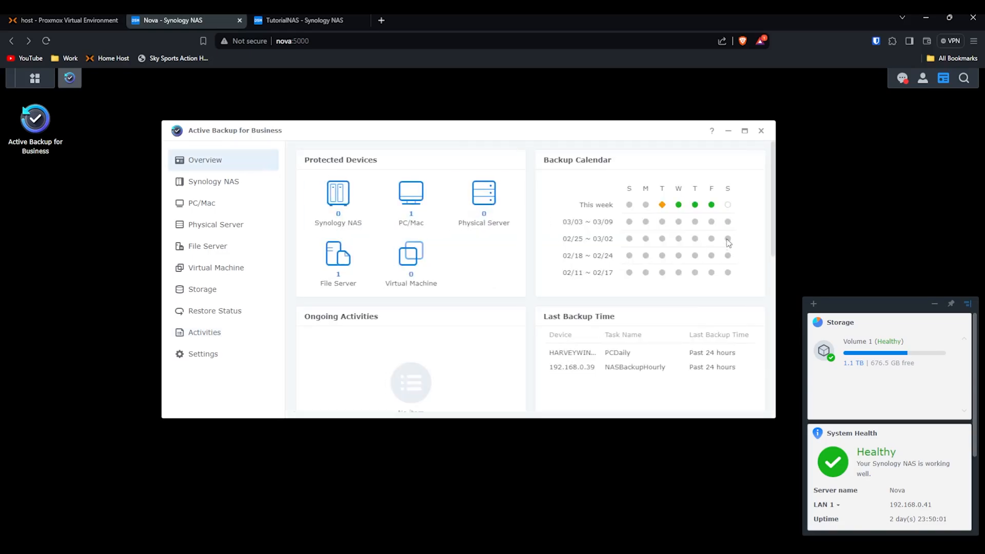
left_click(711, 206)
scroll(460, 286, "up", 2)
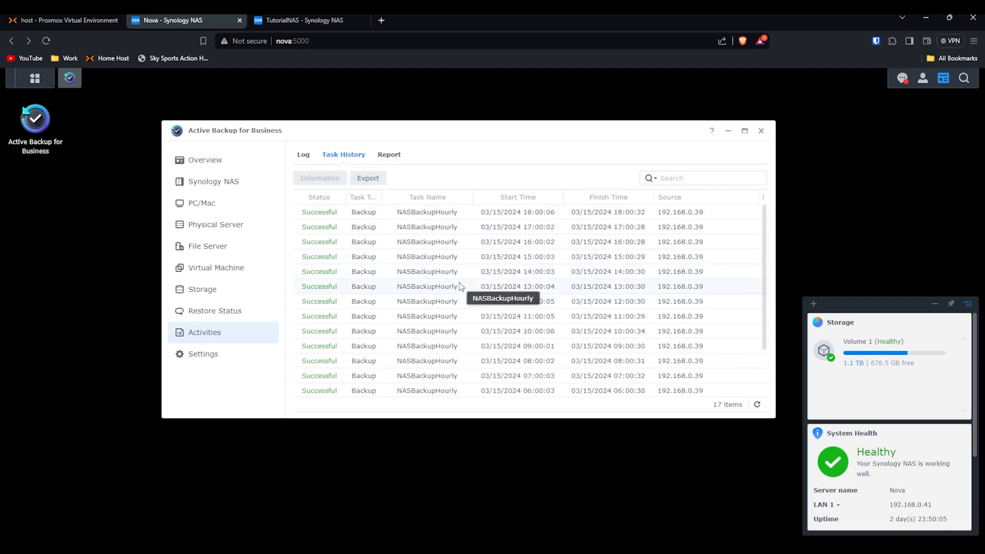
left_click(250, 158)
- Compare the protected devices overview on TutorialNAS with the one on Nova, ending on TutorialNAS
left_click(286, 20)
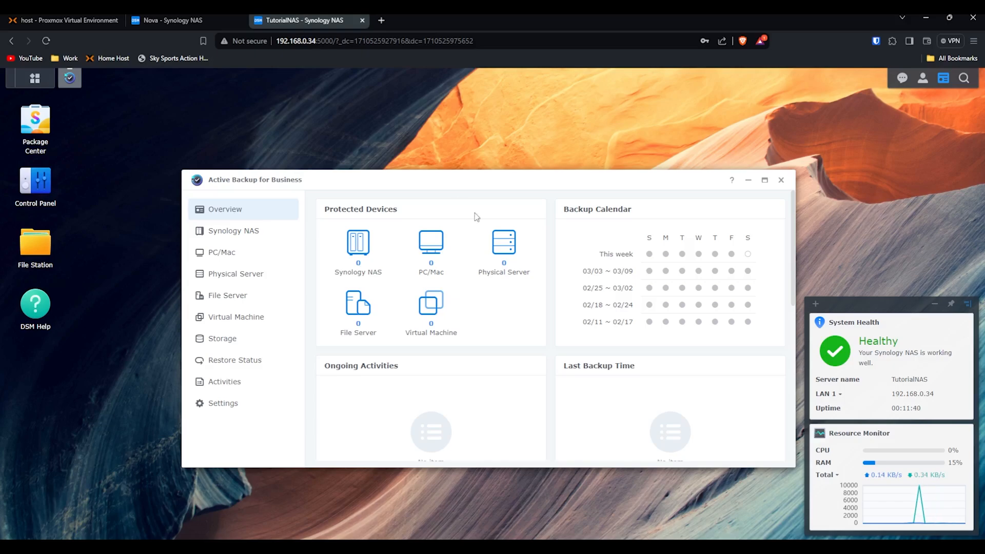
left_click_drag(524, 175, 495, 147)
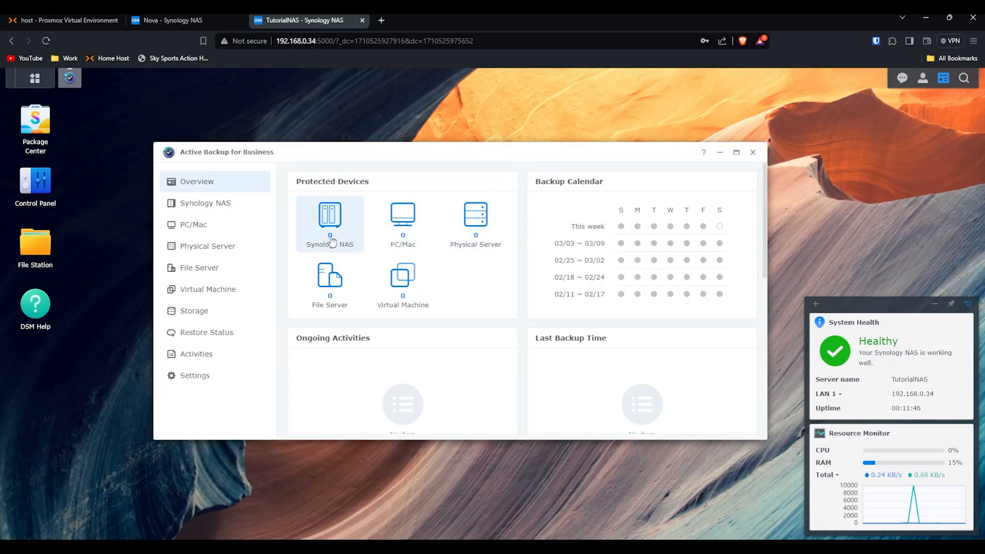
left_click(226, 19)
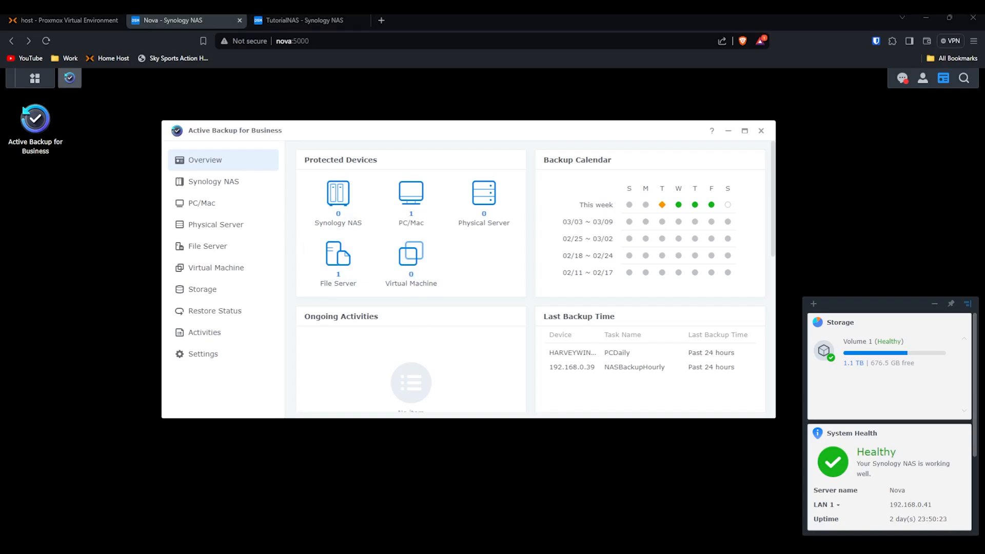
left_click(303, 18)
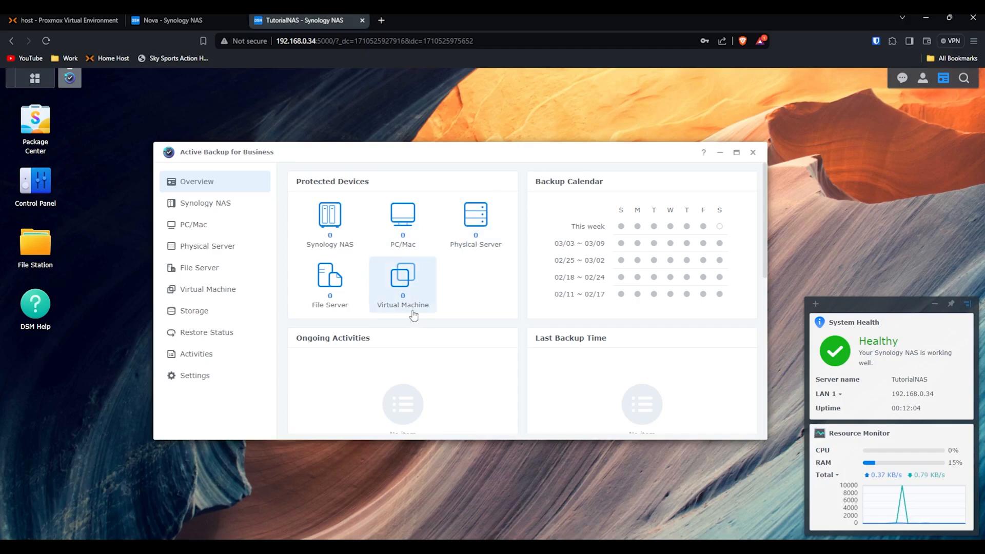
- View the host information form for adding a virtual machine hypervisor, and close it without adding one
left_click(400, 296)
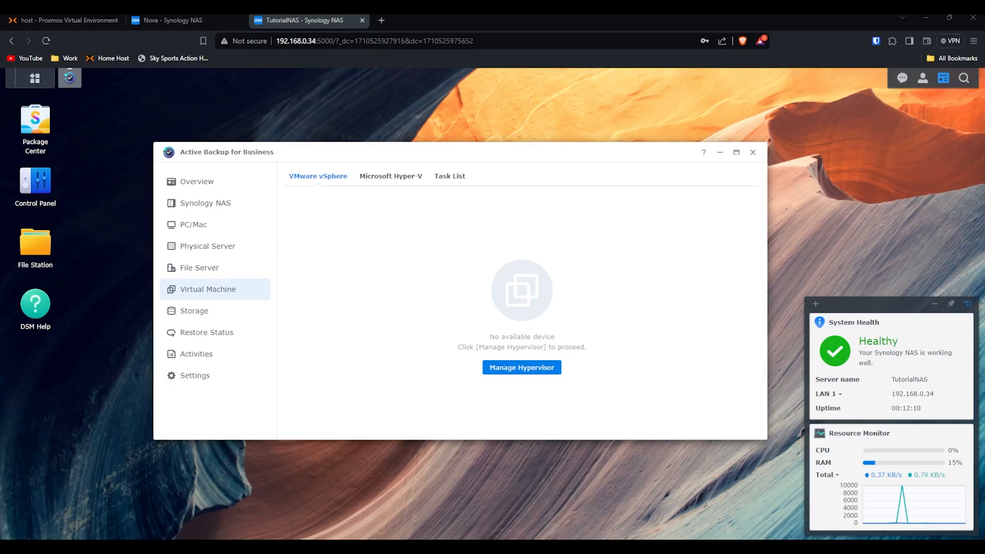
left_click(519, 369)
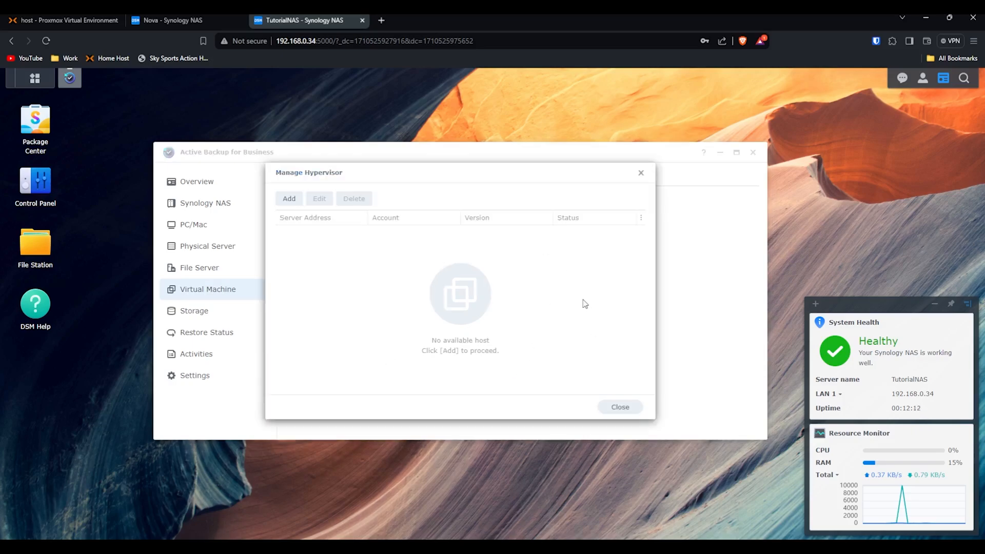
left_click(297, 198)
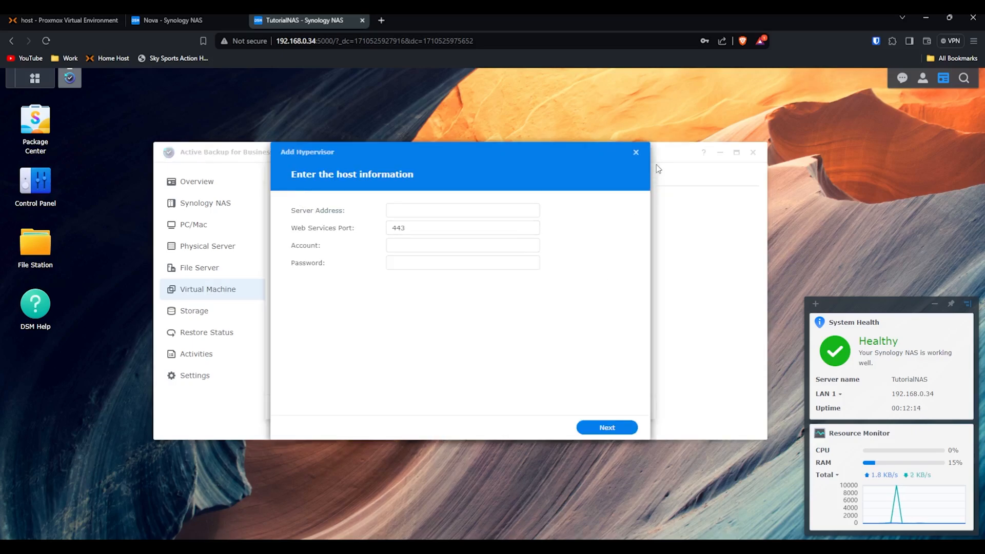
left_click(636, 153)
left_click(641, 165)
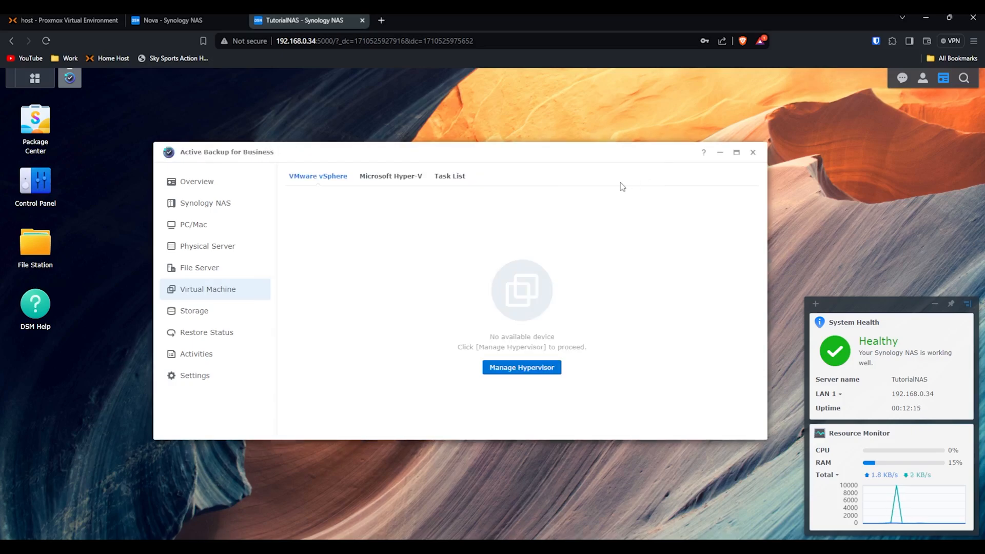
- View the Synology NAS device page in Active Backup for Business, and return to the overview
left_click(246, 190)
left_click(330, 228)
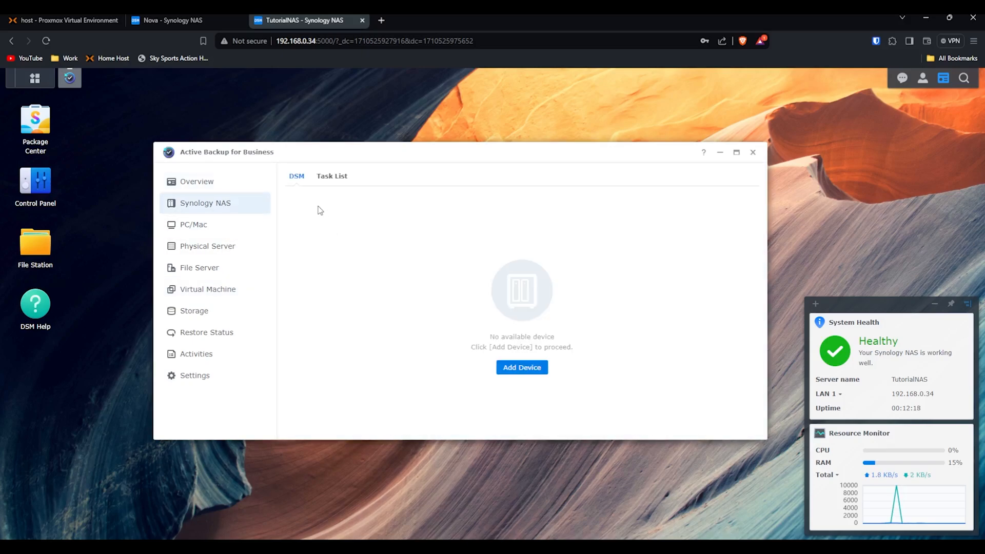
left_click(238, 185)
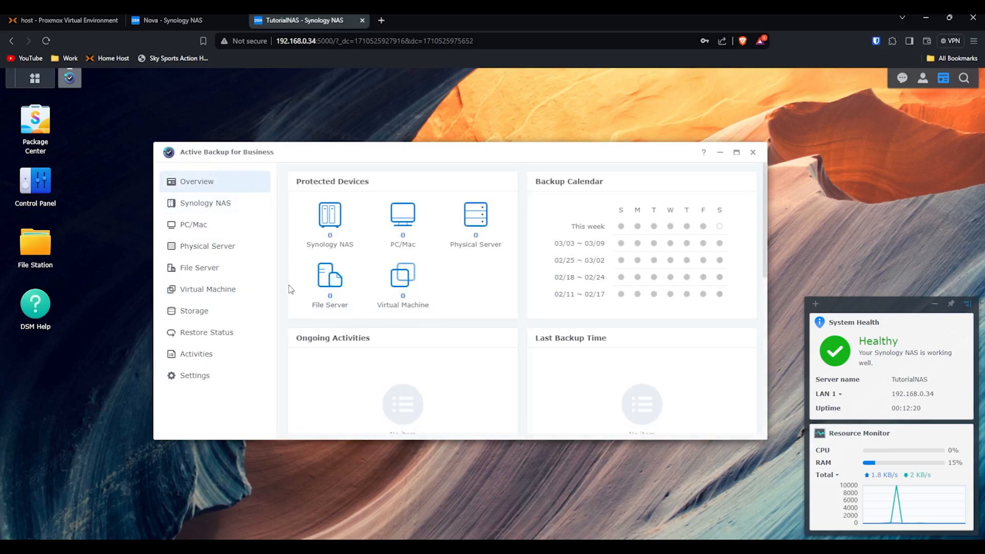
- View the remote server information form for adding an SMB file server on TutorialNAS, and close it without adding one
left_click(330, 279)
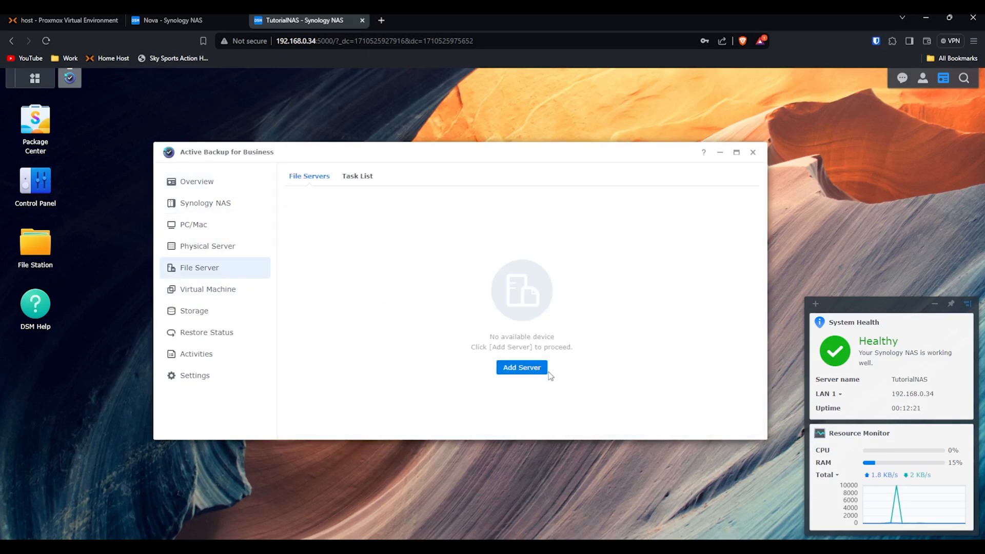
left_click(523, 368)
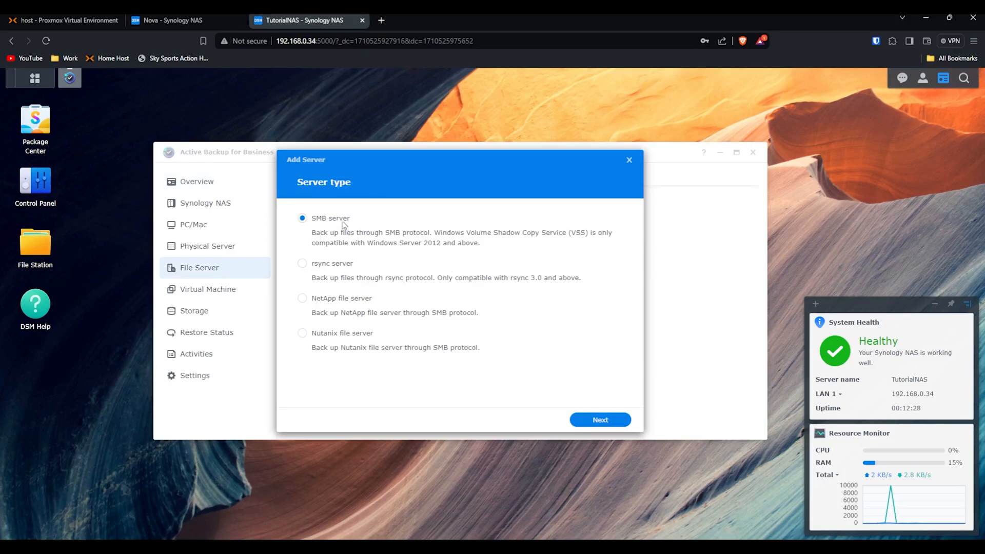
left_click(600, 419)
left_click(495, 219)
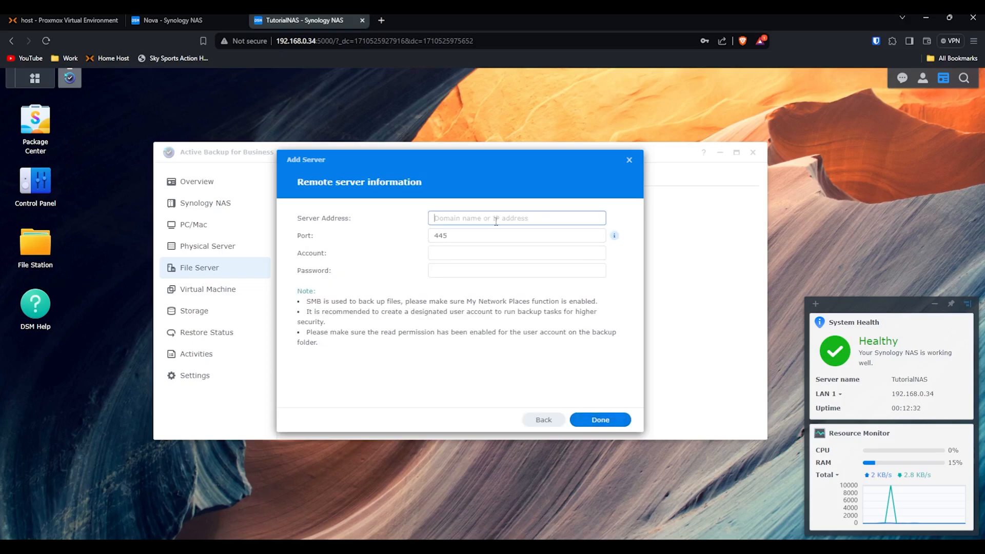
left_click(201, 547)
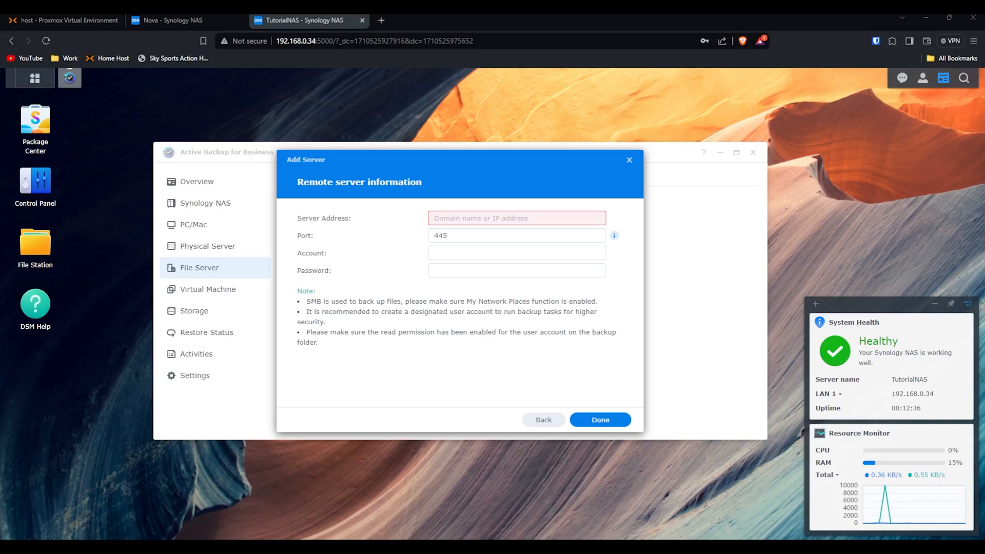
left_click(614, 209)
left_click(629, 160)
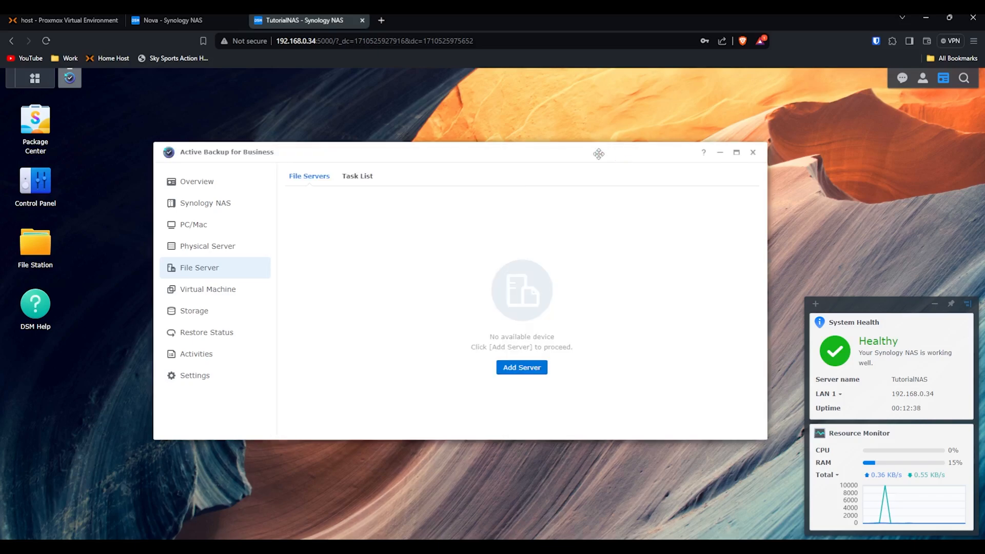
- Switch to Nova and view the connection settings of its existing file server, leaving them unchanged
left_click(175, 20)
left_click(31, 80)
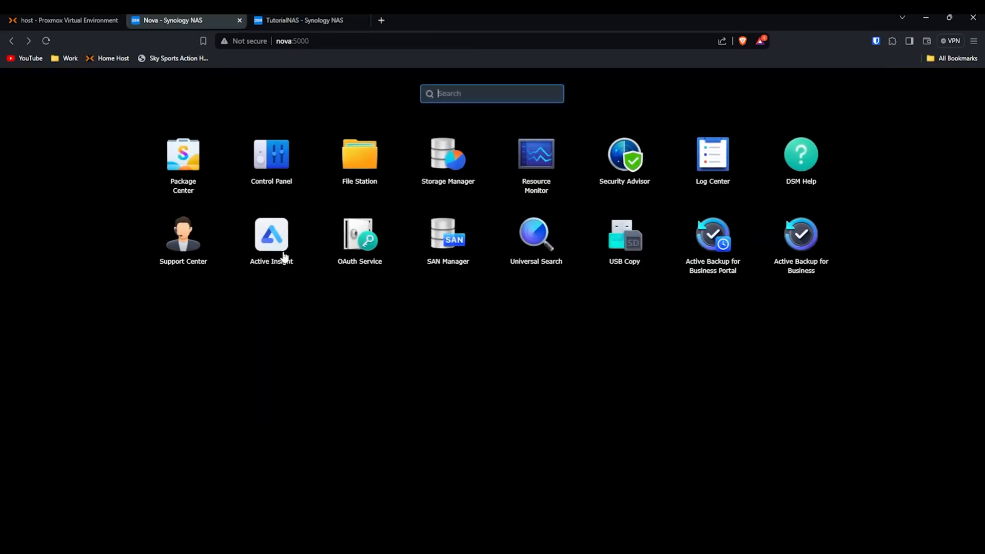
left_click(308, 267)
left_click(351, 276)
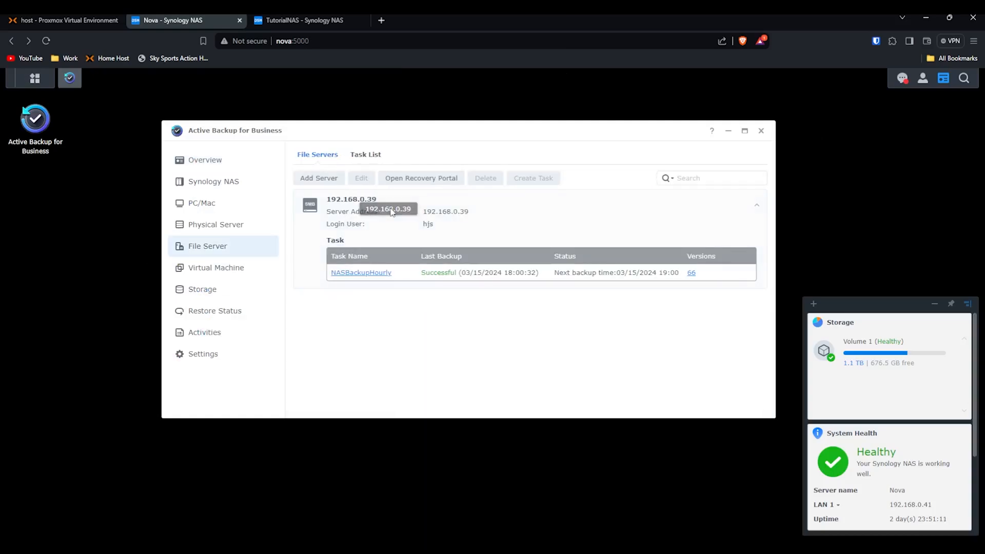
left_click(361, 178)
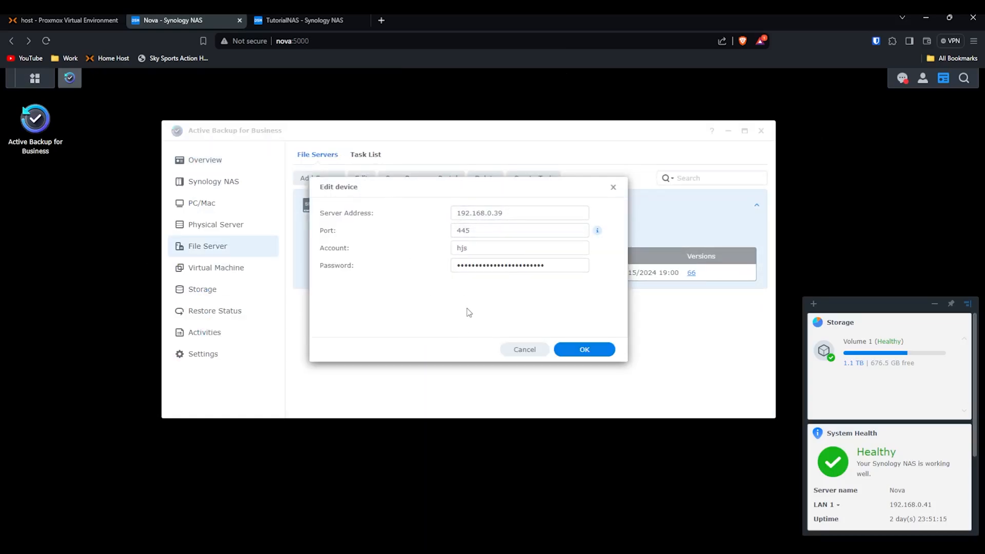
left_click(525, 351)
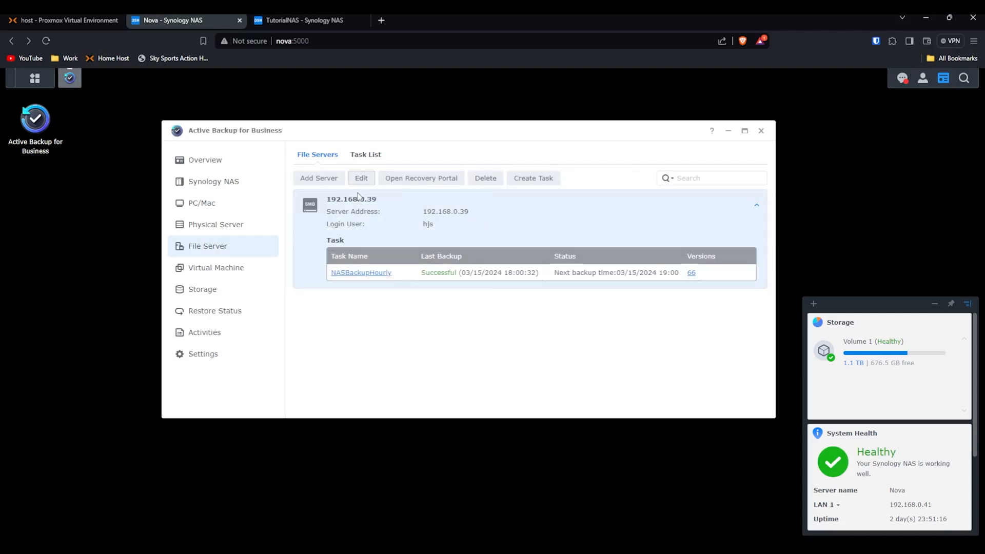
- Review the general settings and backup source folders of Nova's NASBackupHourly task, and close it without saving changes
left_click(361, 272)
left_click(358, 178)
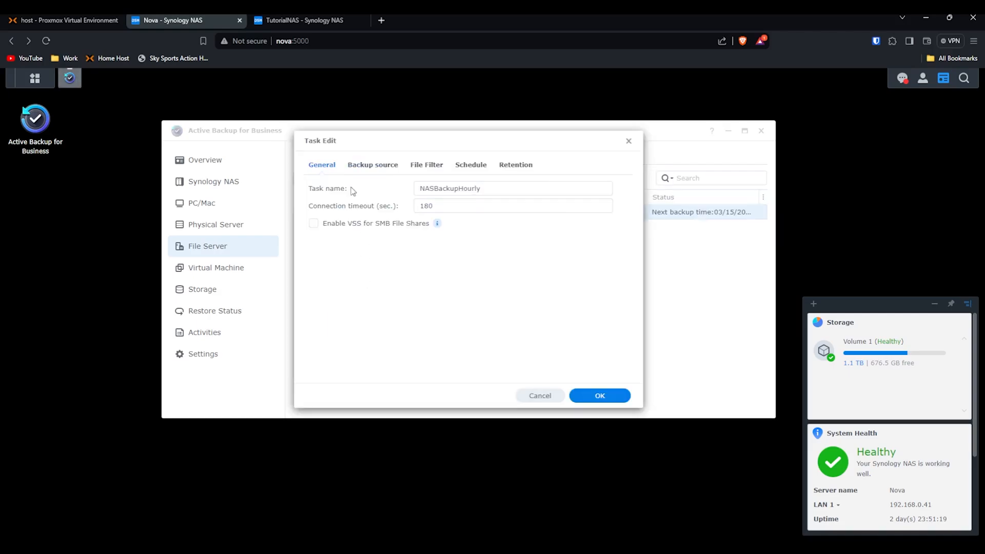
left_click(382, 168)
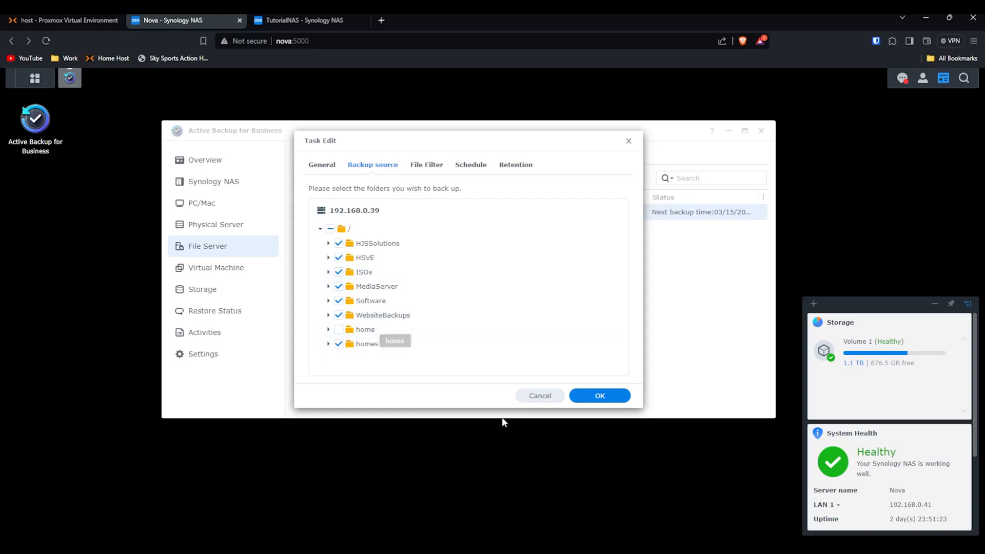
left_click(329, 344)
left_click(329, 345)
left_click(554, 401)
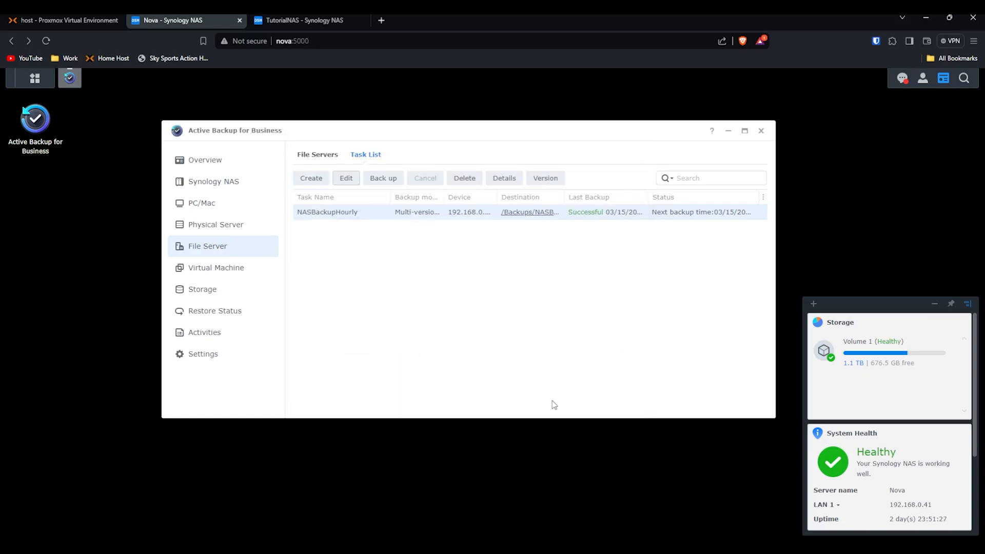
- Return to TutorialNAS and bring up the instructions for adding a Windows device under PC/Mac, acknowledging the certificate notice
left_click(299, 18)
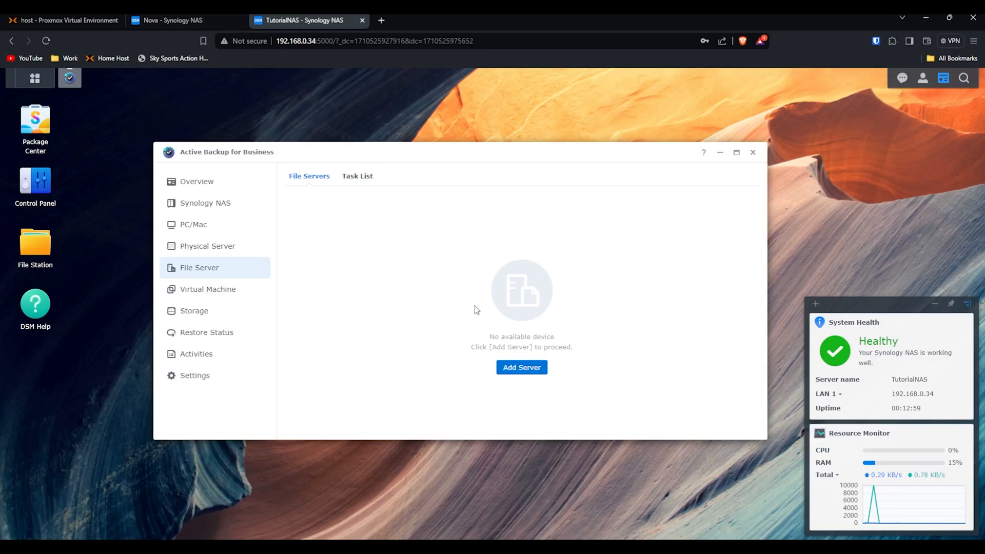
left_click(212, 231)
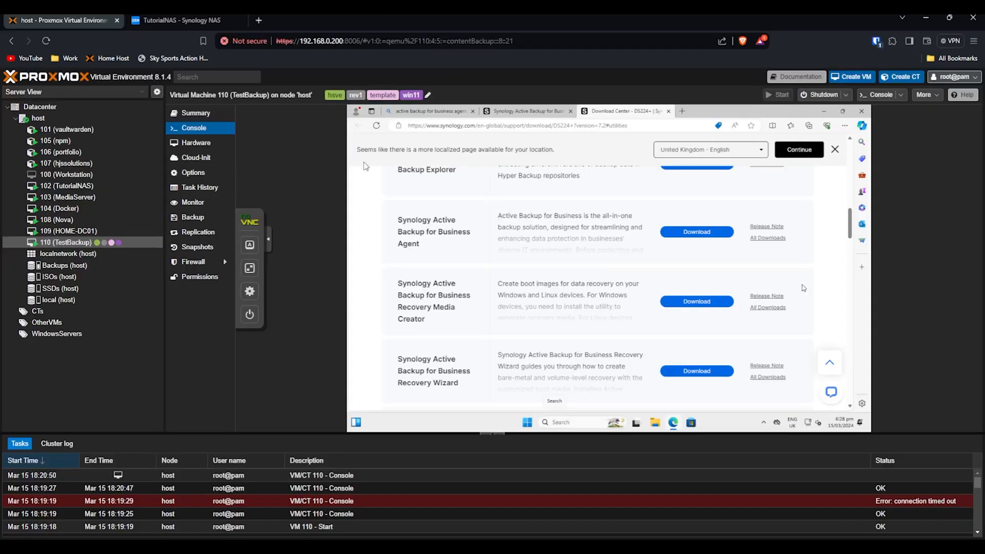
left_click(178, 18)
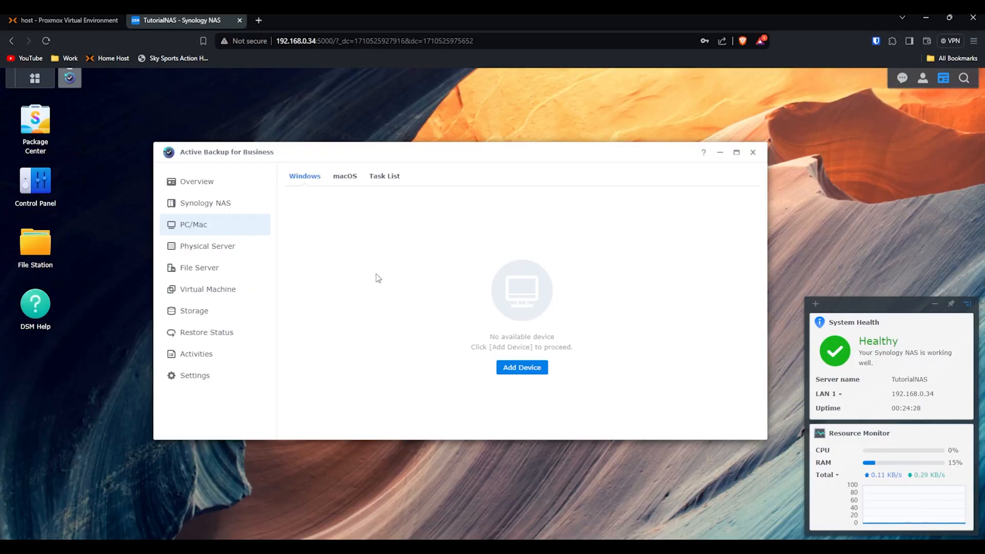
left_click(512, 379)
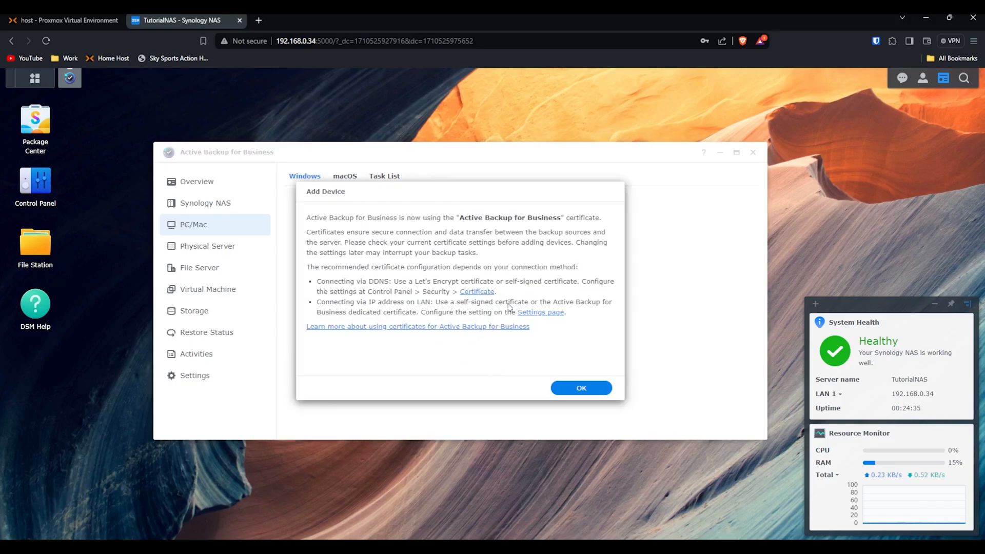
left_click(581, 388)
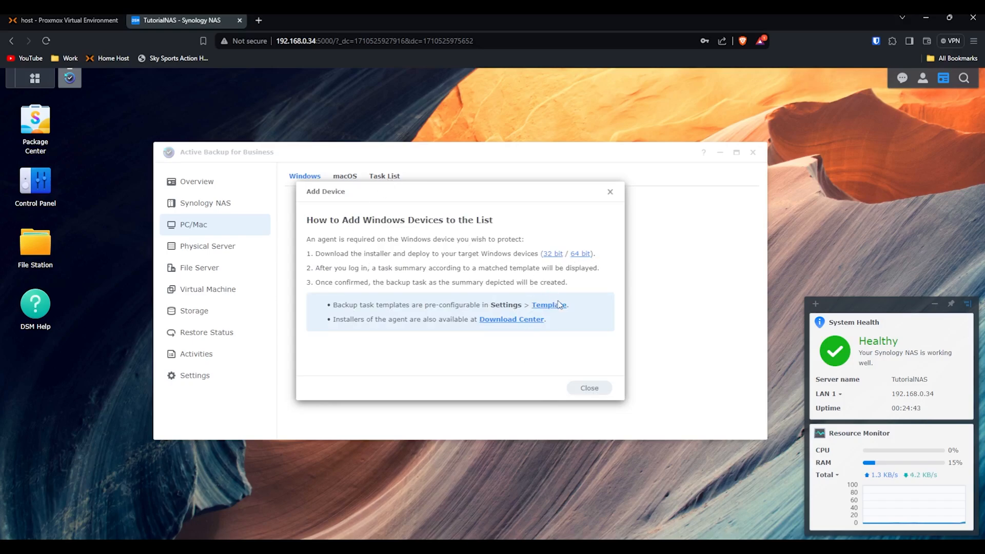
- In the TestBackup virtual machine, download the Windows 64-bit MSI of Active Backup for Business Agent and launch the installer
left_click(103, 19)
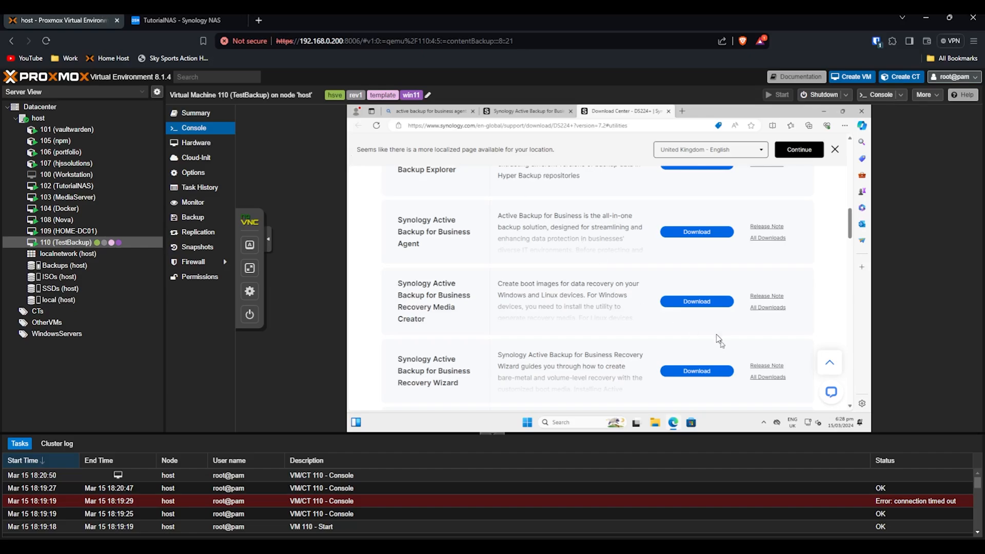
left_click(691, 234)
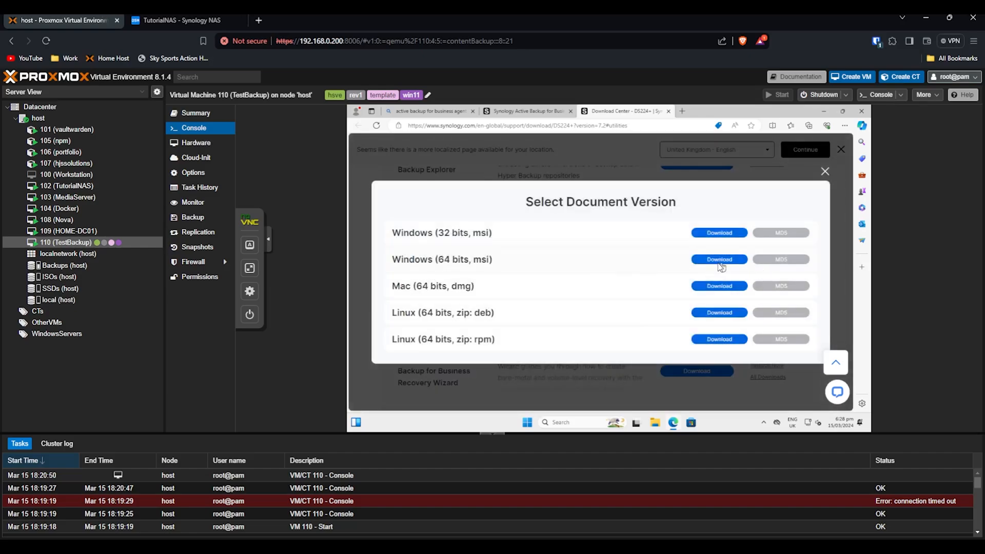
left_click(719, 263)
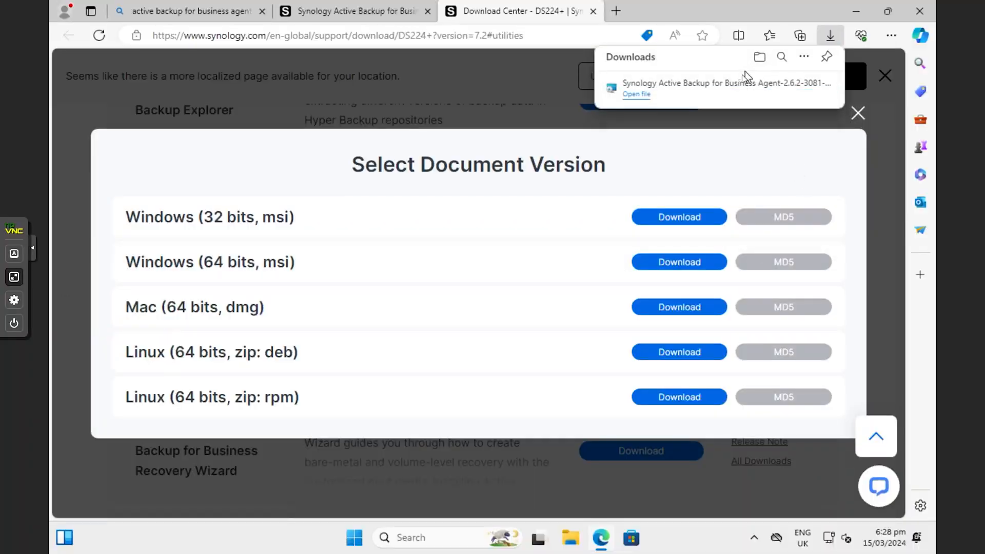
left_click(805, 57)
left_click(777, 78)
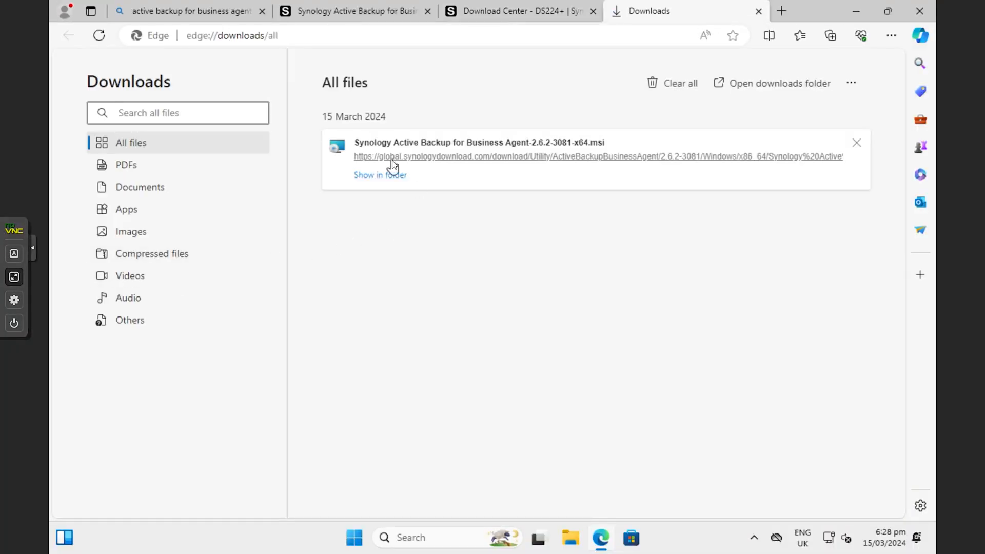
left_click(402, 147)
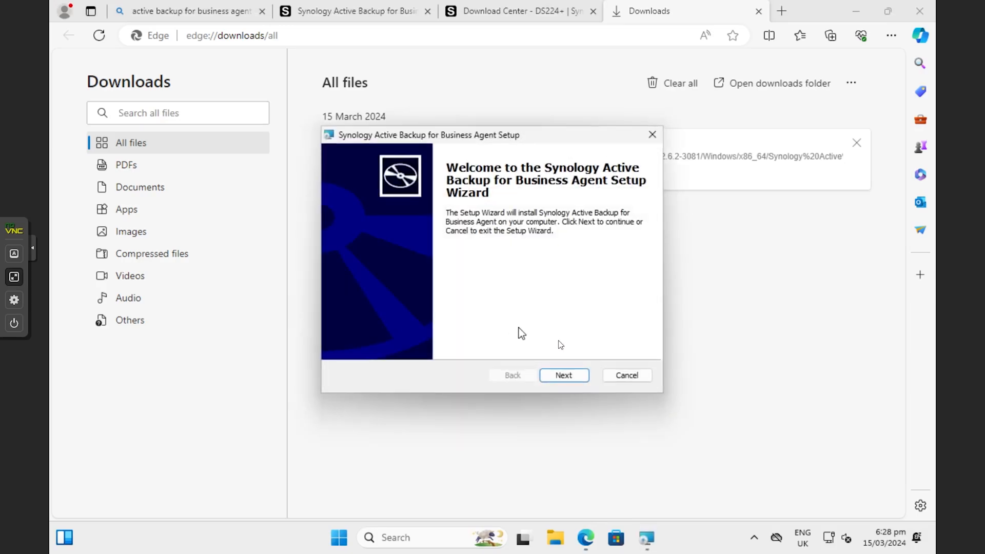
- Install Active Backup for Business Agent, accepting the license terms and allowing device changes, and launch it on finishing
left_click(566, 378)
left_click(438, 323)
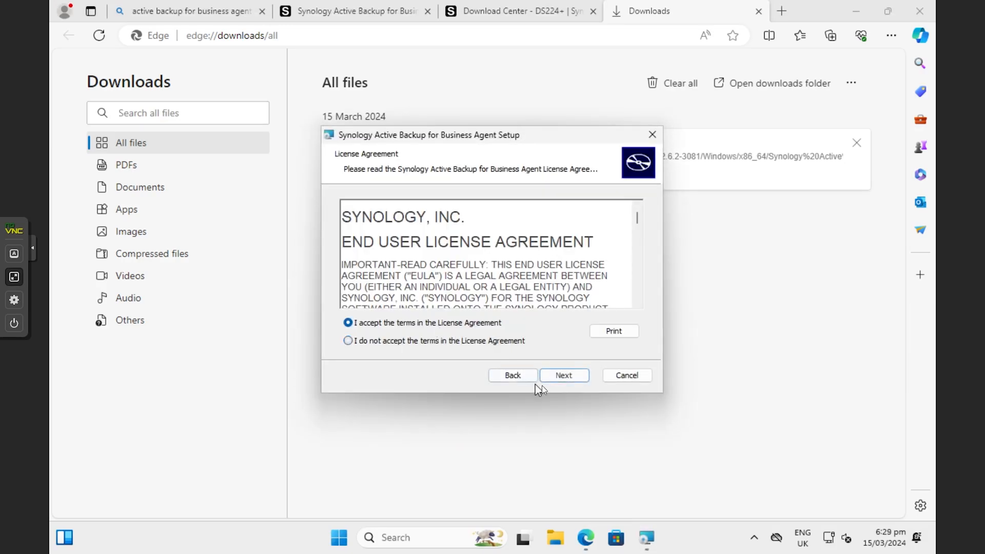
left_click(560, 377)
left_click(559, 377)
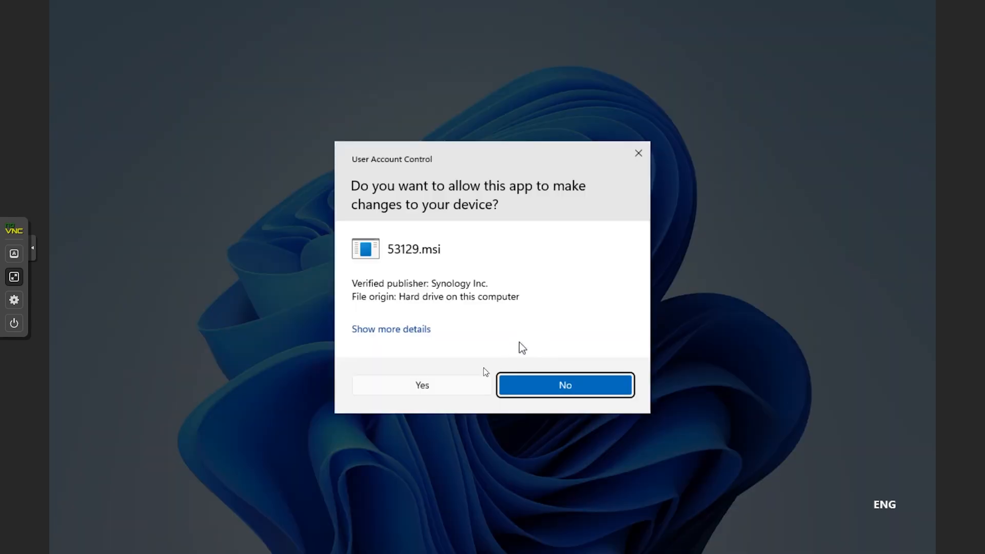
left_click(459, 383)
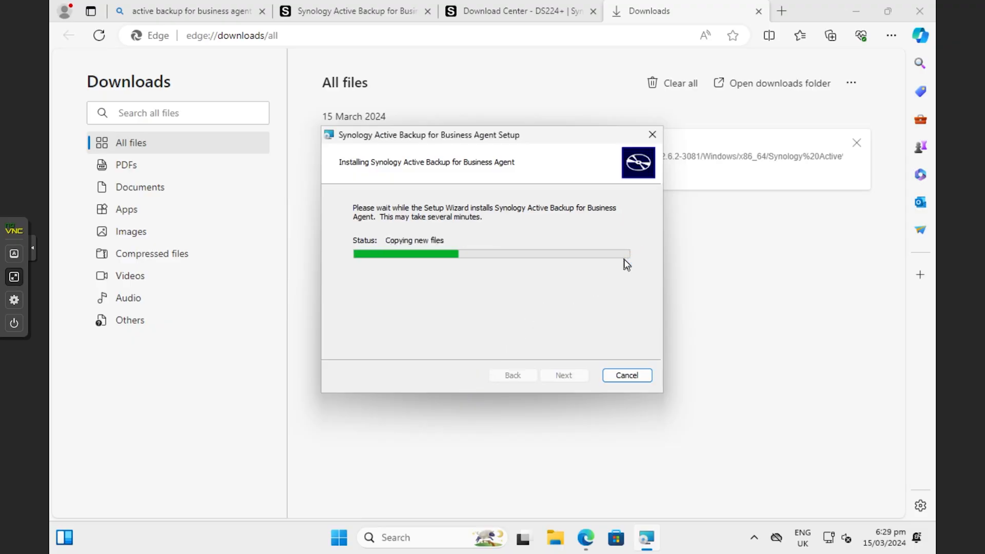
left_click(855, 19)
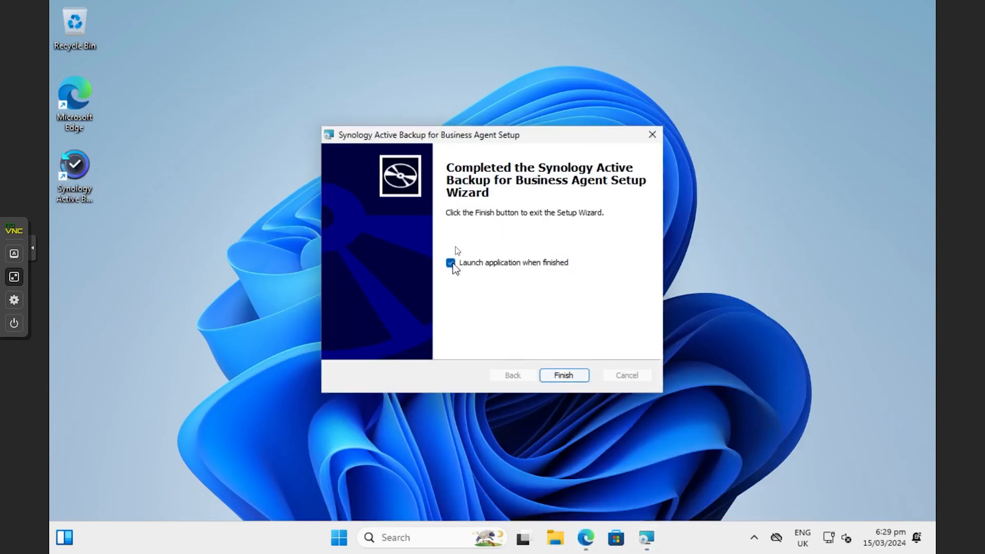
left_click(563, 375)
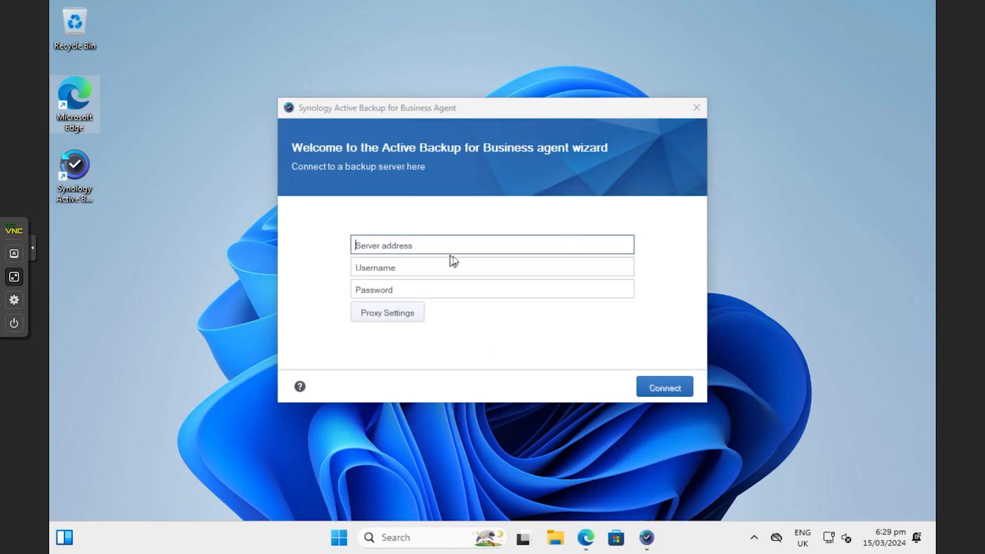
- Check TutorialNAS's IP address in its system health information, and enter 192.168.0.34 as the agent's server address
left_click(465, 249)
key("Escape")
left_click(182, 21)
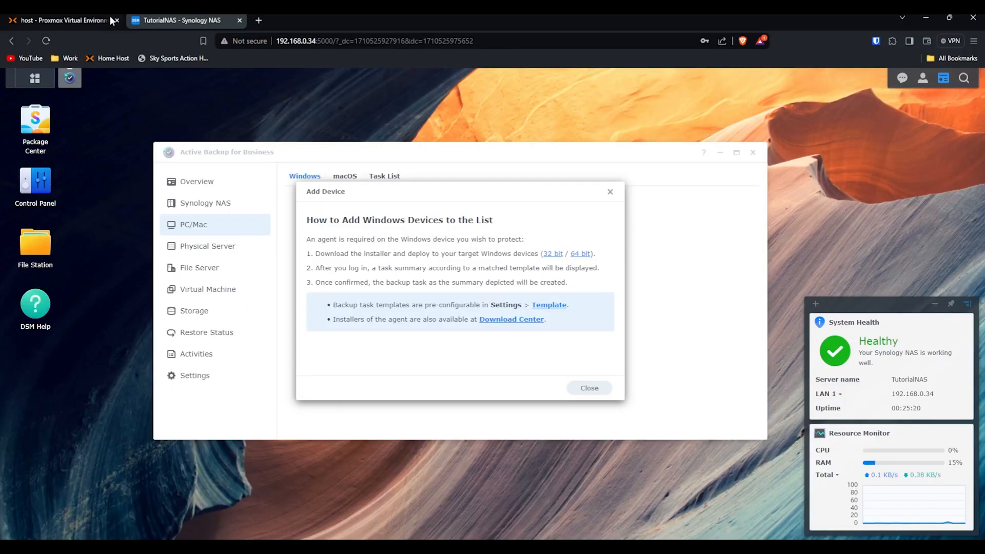
left_click(101, 20)
left_click(248, 265)
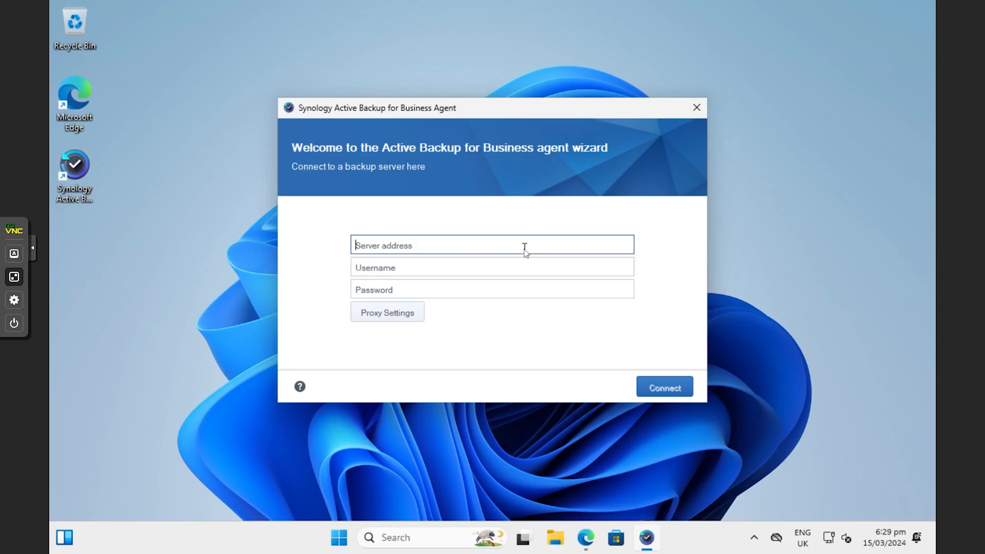
type("192.168.0.")
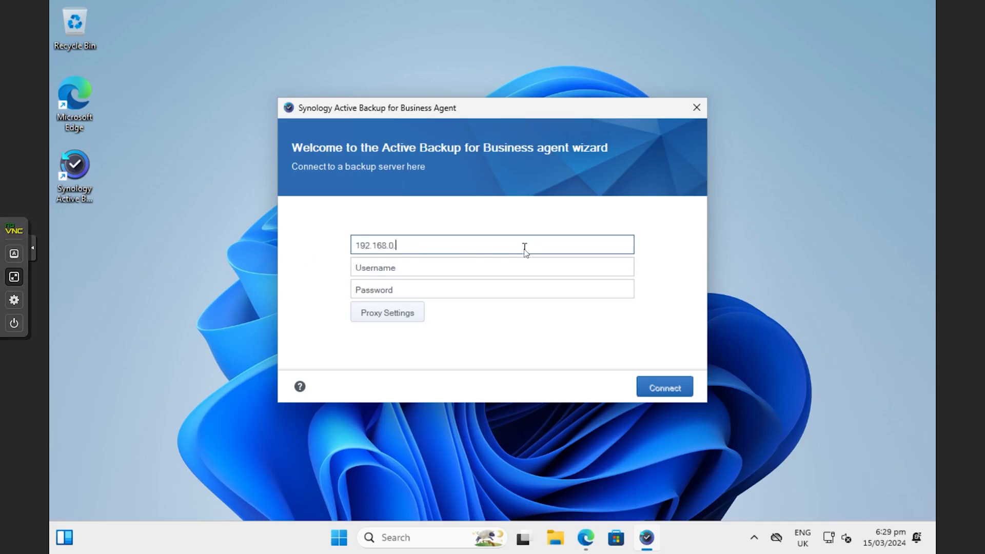
type("34")
key("Tab")
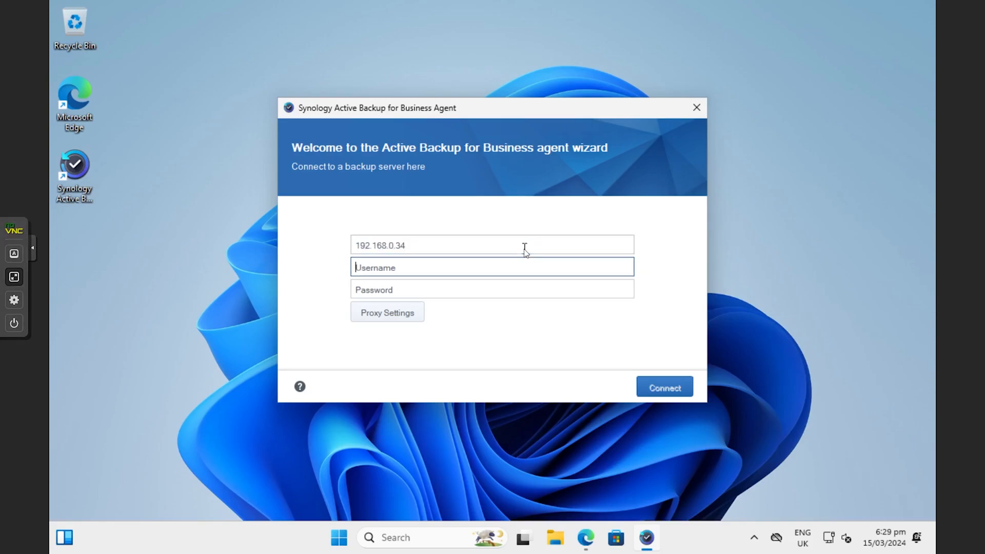
- Enter the NAS username and password, connect the agent to the backup server, and agree to connect via its IP address
type("hjs")
key("Tab")
type("••")
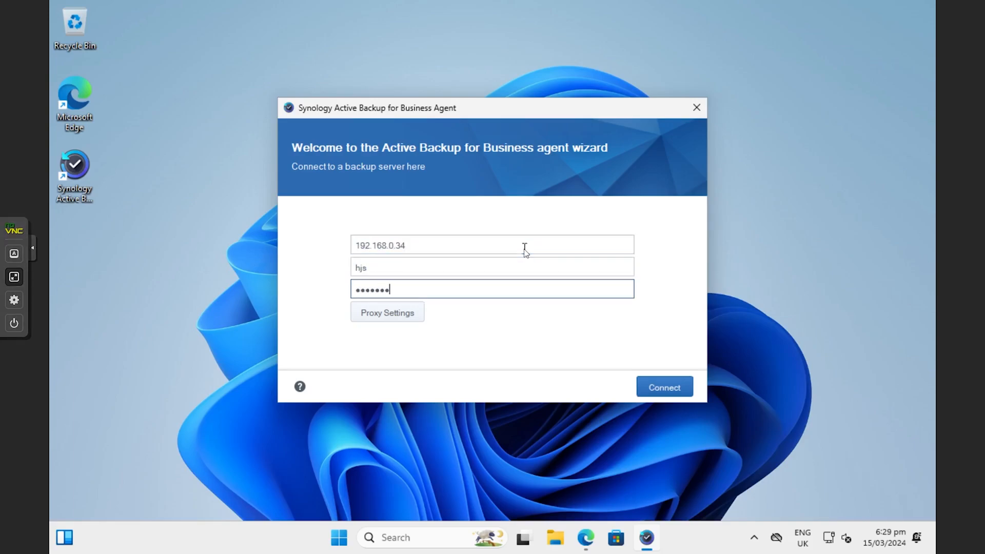
left_click(663, 387)
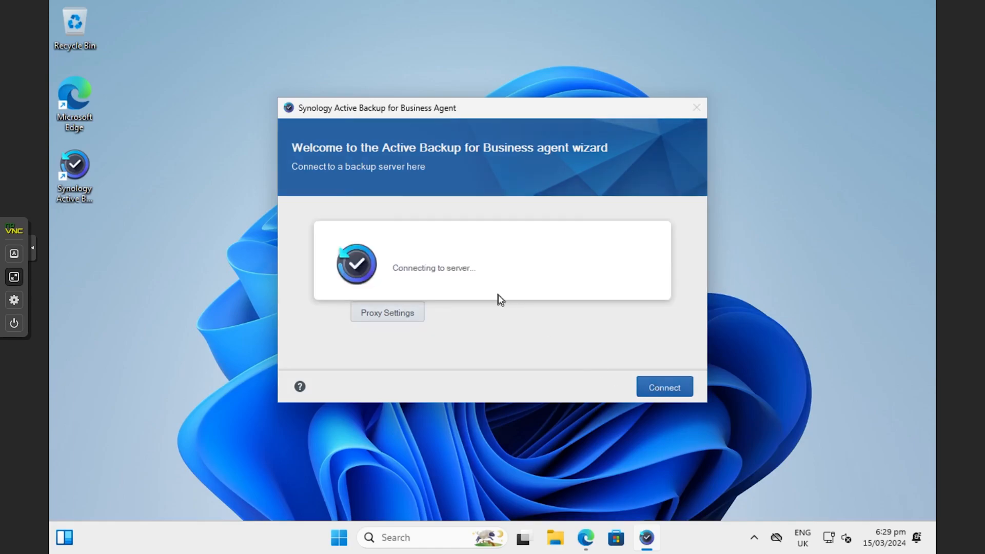
left_click(547, 358)
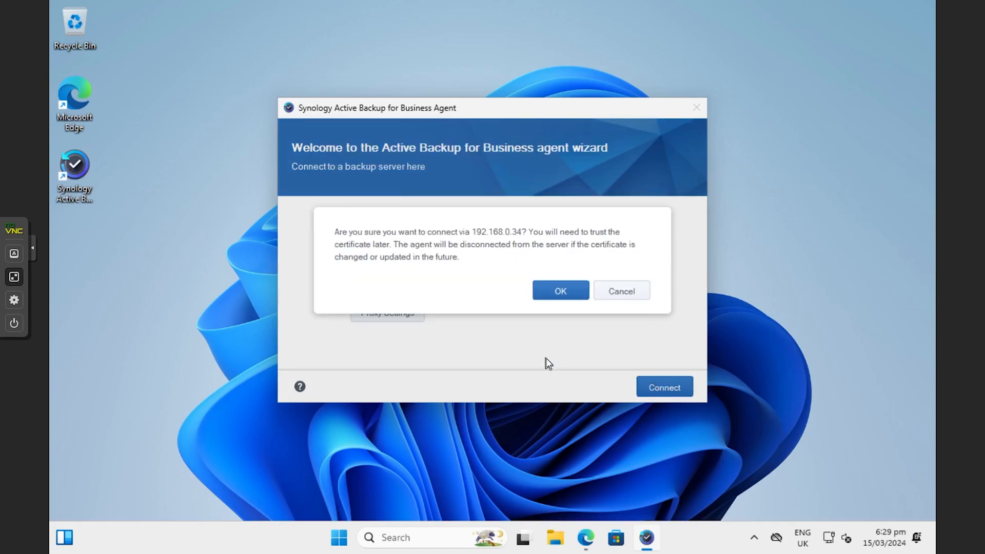
left_click(559, 289)
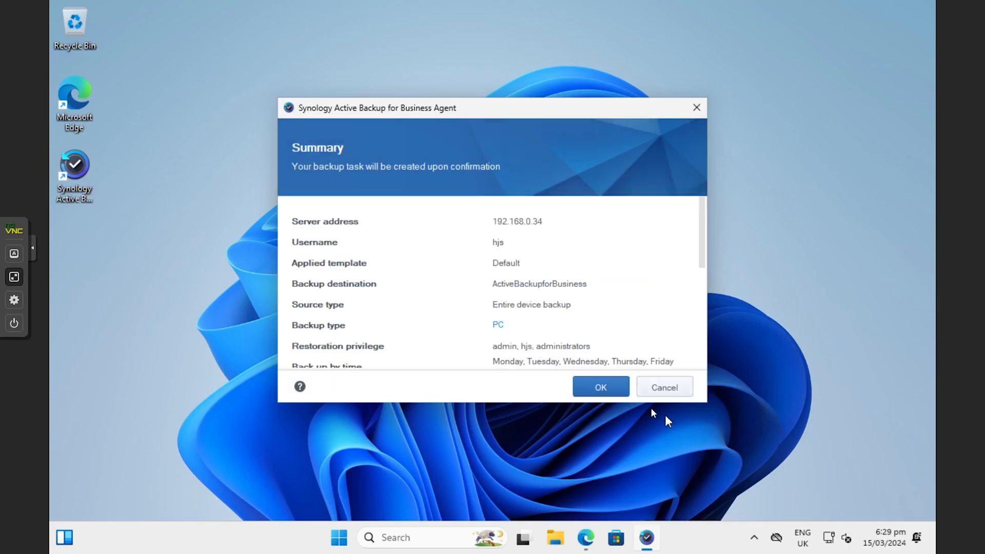
- Confirm the agent's backup task summary, and close the Add Device instructions in Active Backup for Business on TutorialNAS
left_click(587, 393)
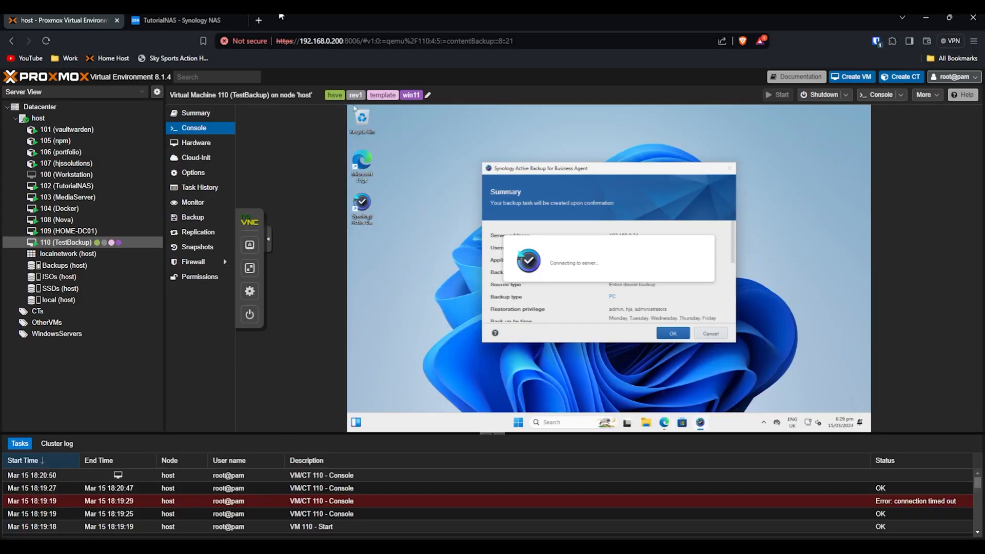
left_click(225, 20)
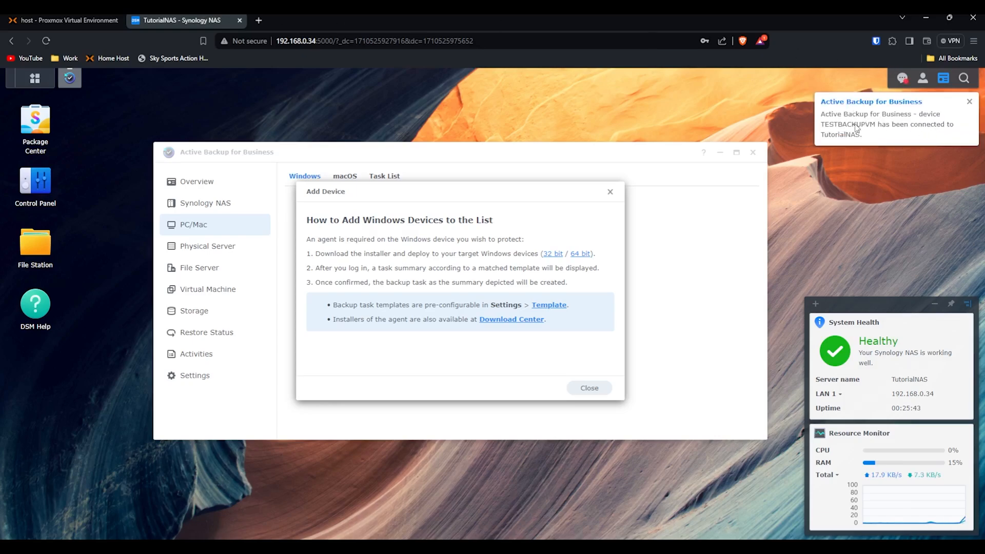
left_click(588, 390)
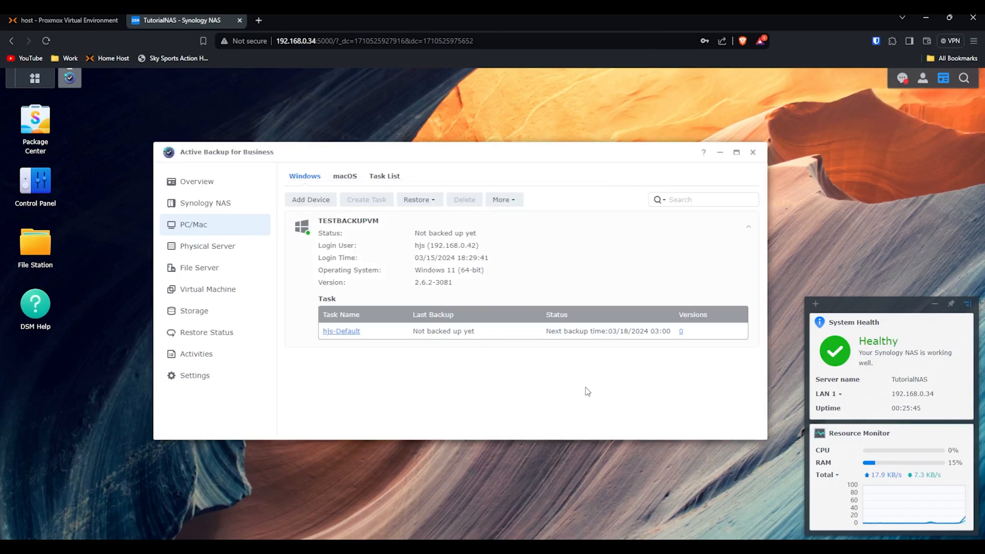
- Delete the default backup task of TESTBACKUPVM from the PC/Mac task list and confirm the deletion
left_click(386, 227)
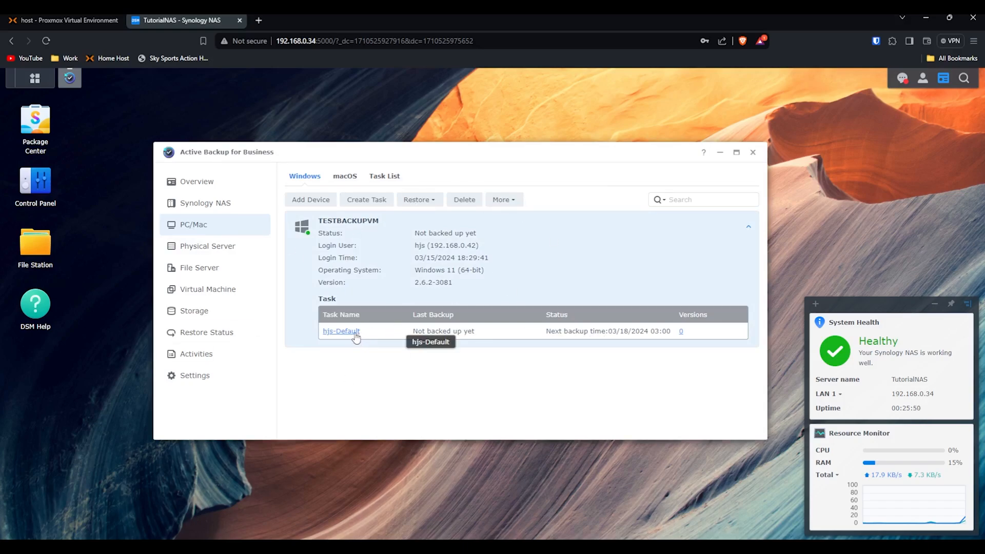
left_click(380, 180)
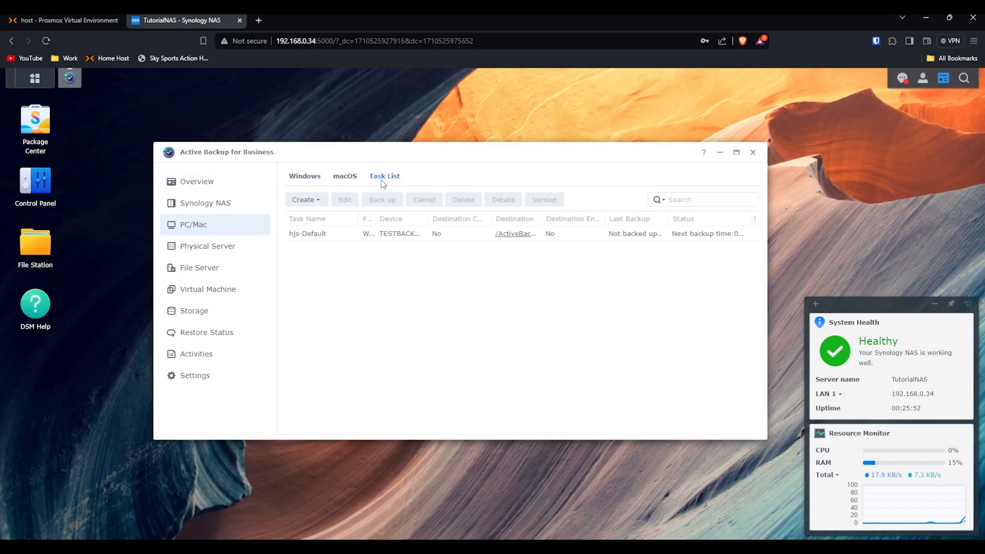
left_click(464, 200)
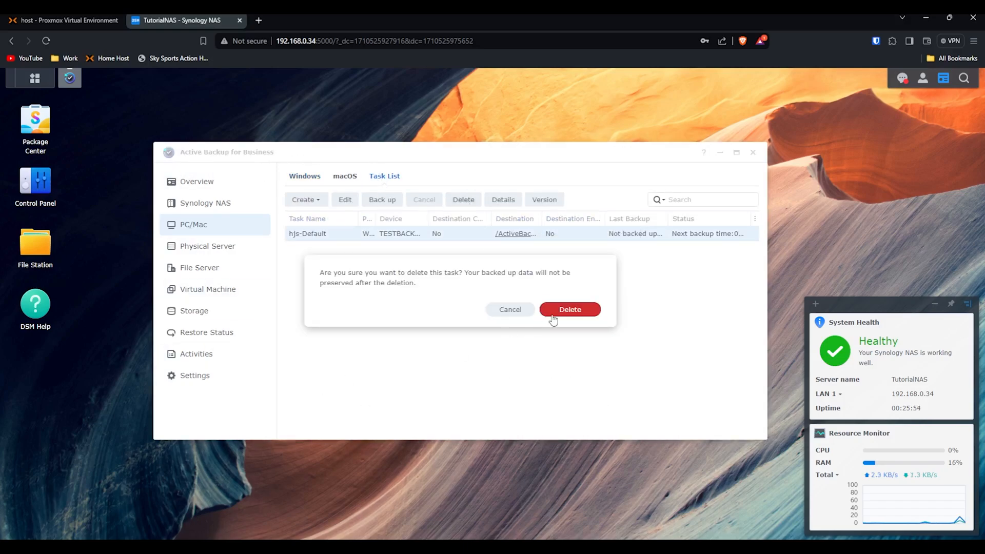
left_click(555, 311)
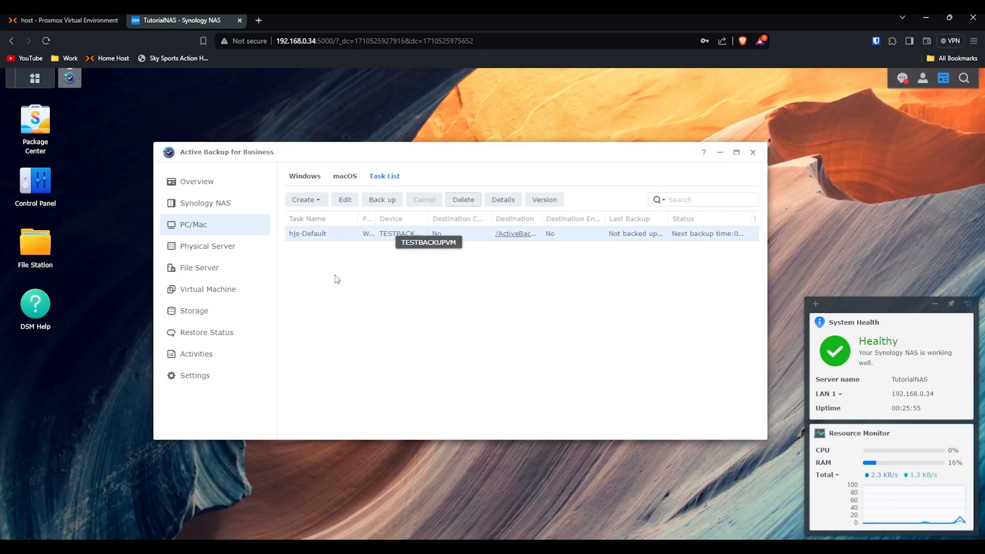
- Start creating a Windows backup task with TESTBACKUPVM as the target device
left_click(317, 201)
left_click(321, 220)
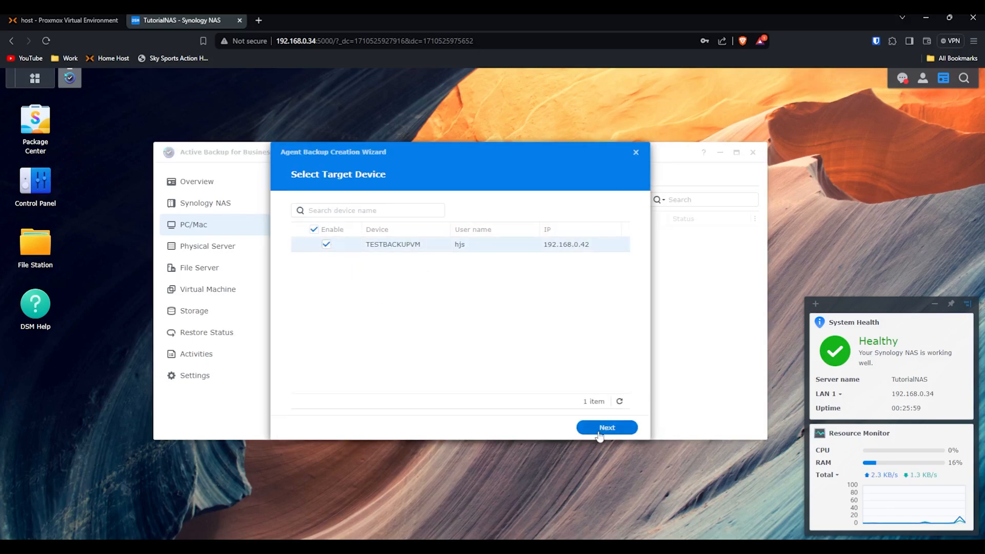
left_click(599, 432)
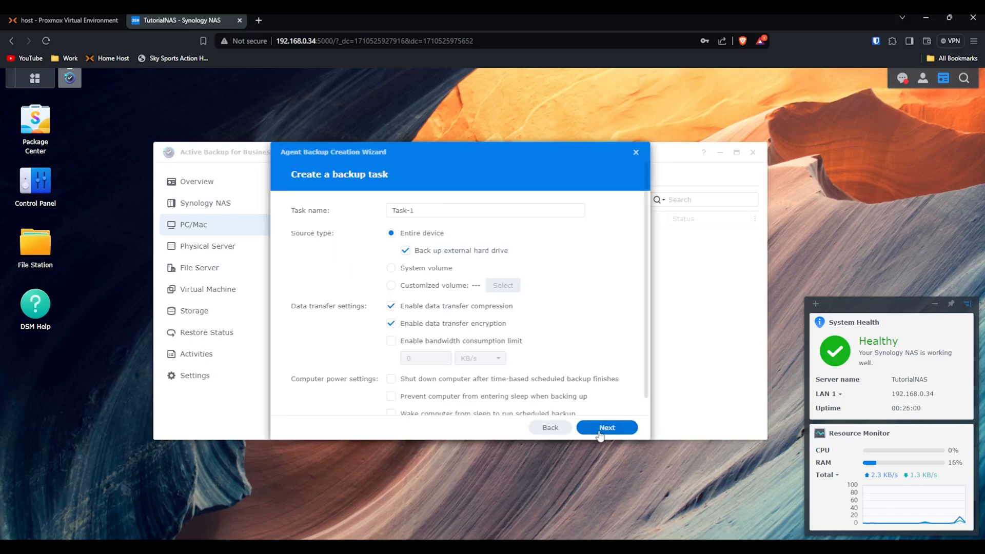
left_click(404, 271)
left_click(395, 287)
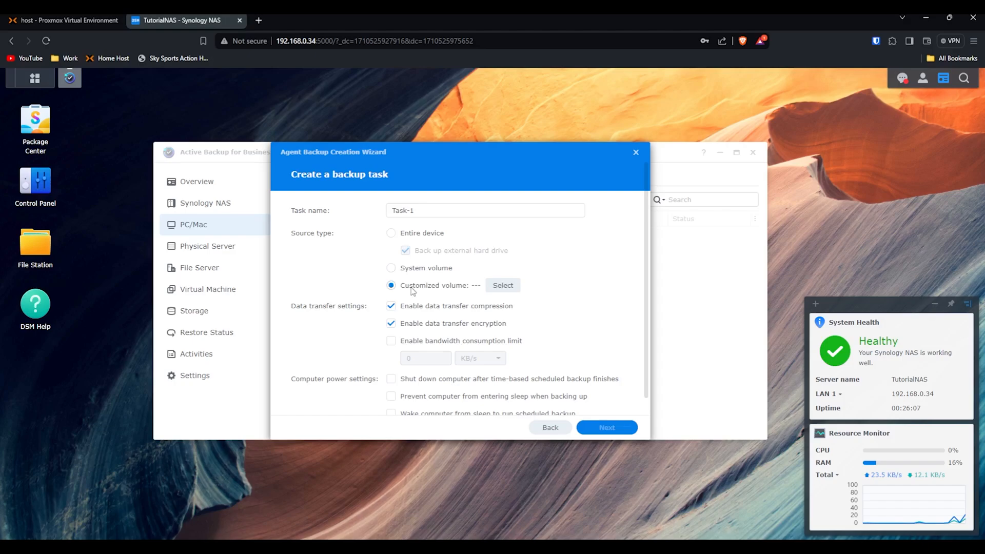
left_click(503, 285)
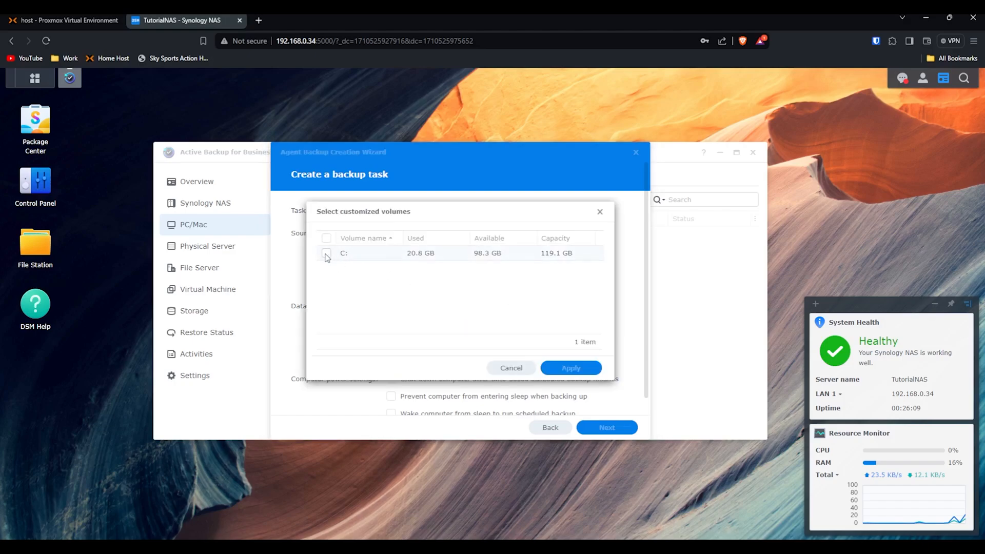
left_click(494, 369)
left_click(391, 234)
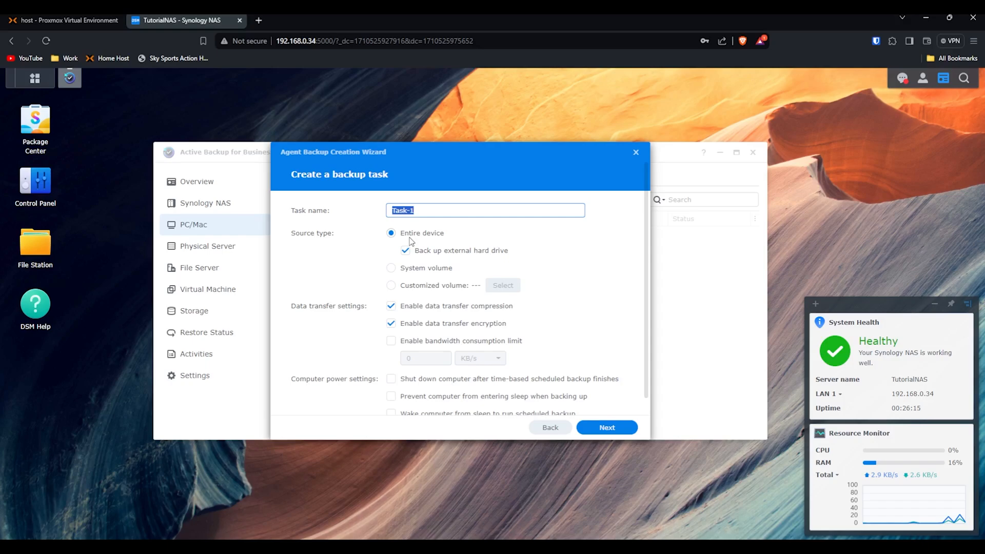
- Name the backup task MYPCBackup and accept the entire-device source, data transfer and power settings
type("PCBackup")
scroll(485, 336, "down", 1)
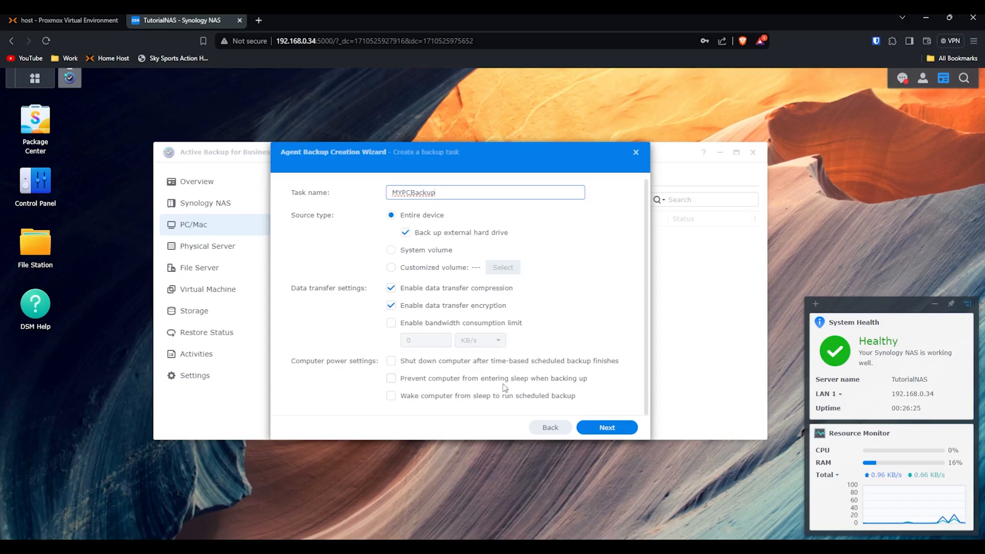
left_click(609, 429)
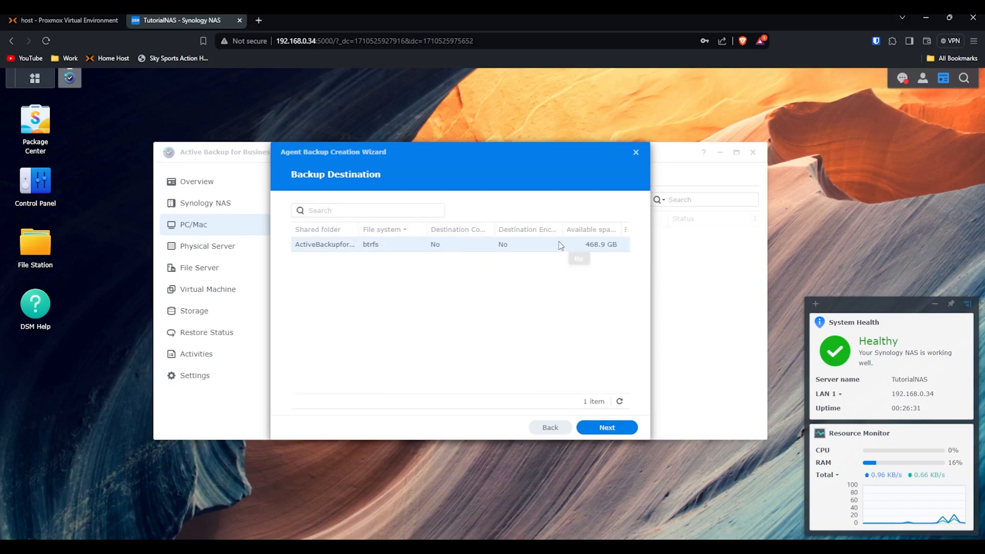
- Accept the ActiveBackupforBusiness shared folder as the backup destination and keep the task on manual backup
left_click(604, 428)
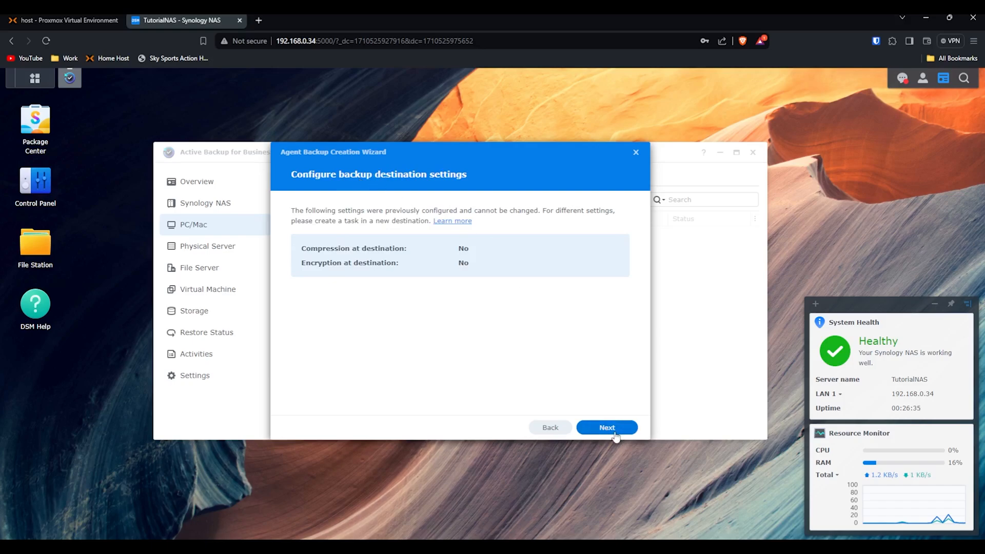
left_click(615, 435)
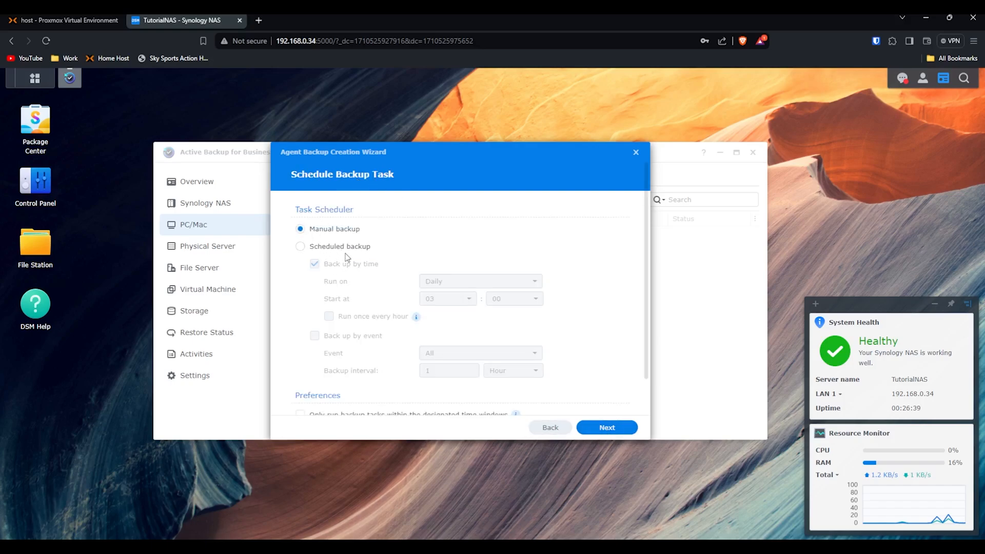
scroll(349, 267, "down", 2)
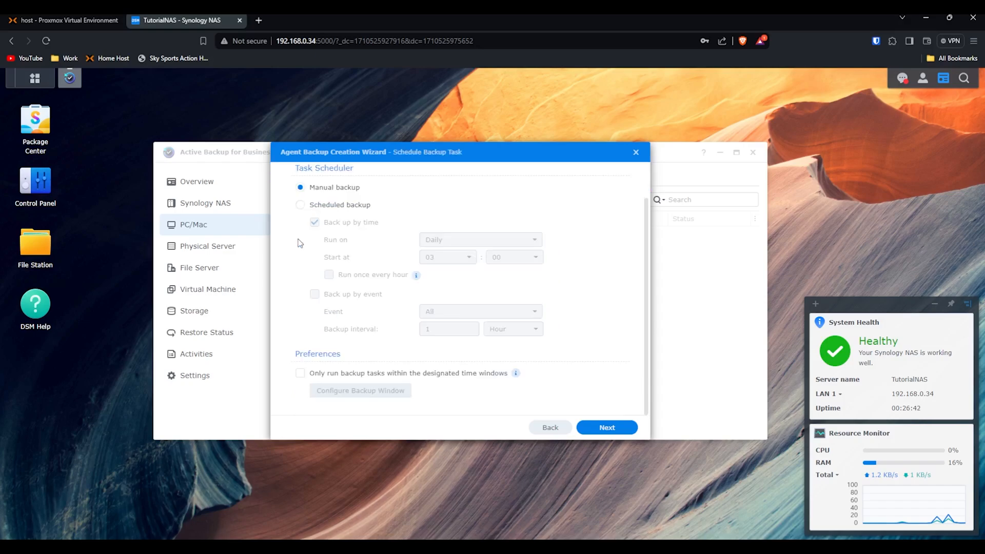
scroll(435, 370, "up", 2)
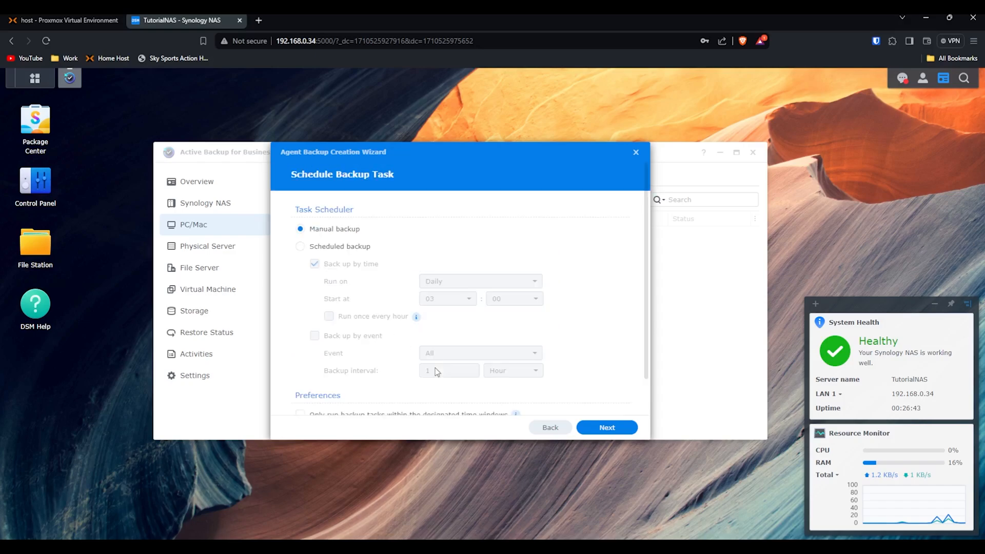
left_click(605, 429)
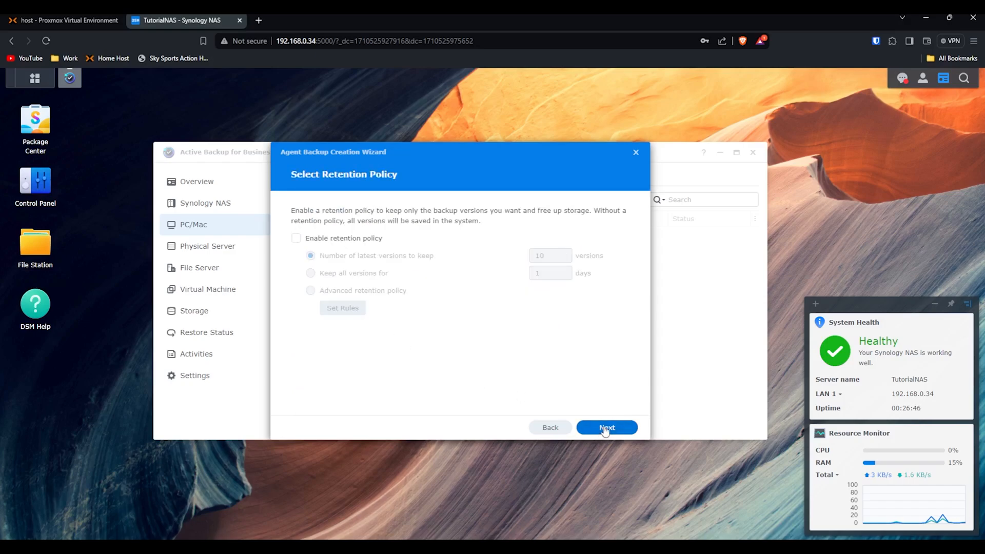
- Enable the retention policy and set it to keep all versions for 3 days
left_click(344, 240)
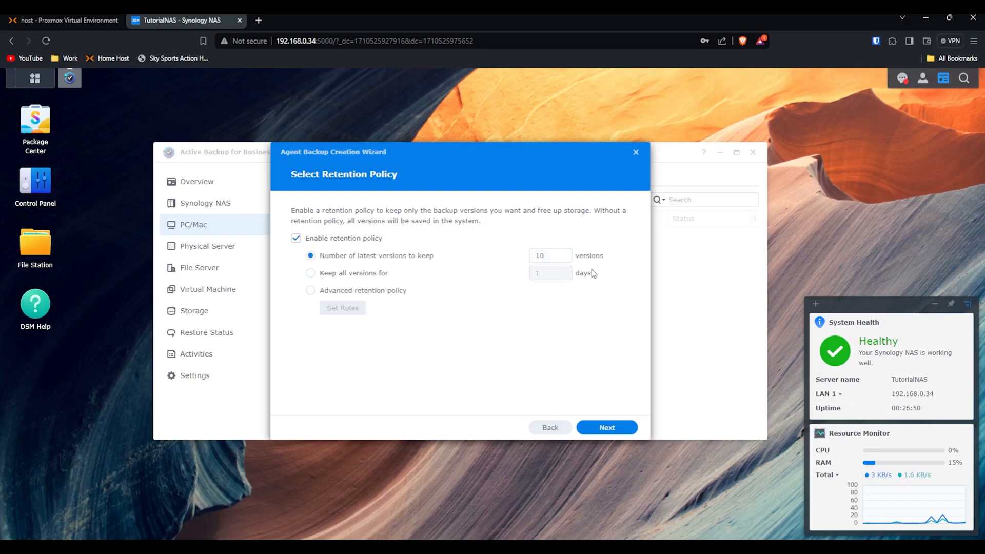
left_click(333, 273)
left_click(562, 278)
key("BackSpace")
type("3")
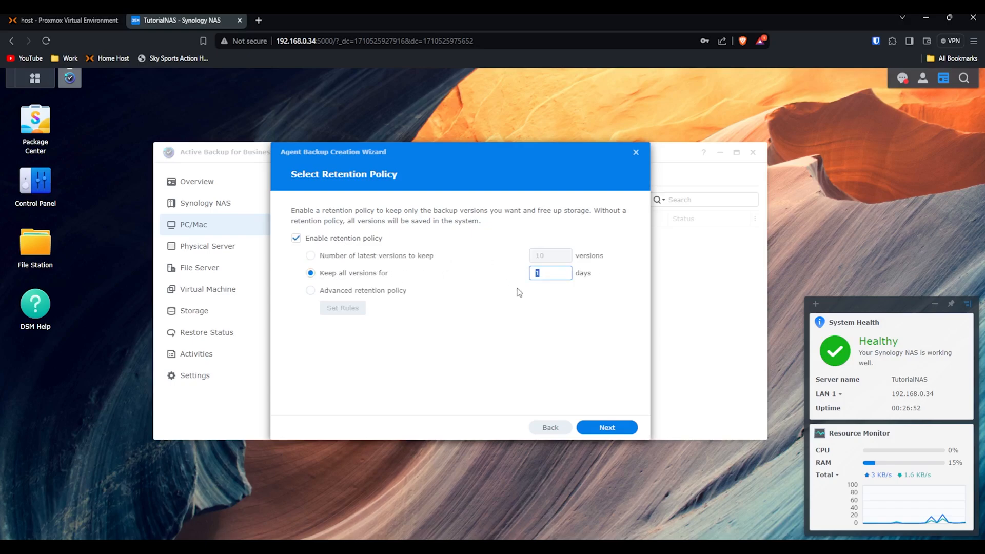
left_click(598, 429)
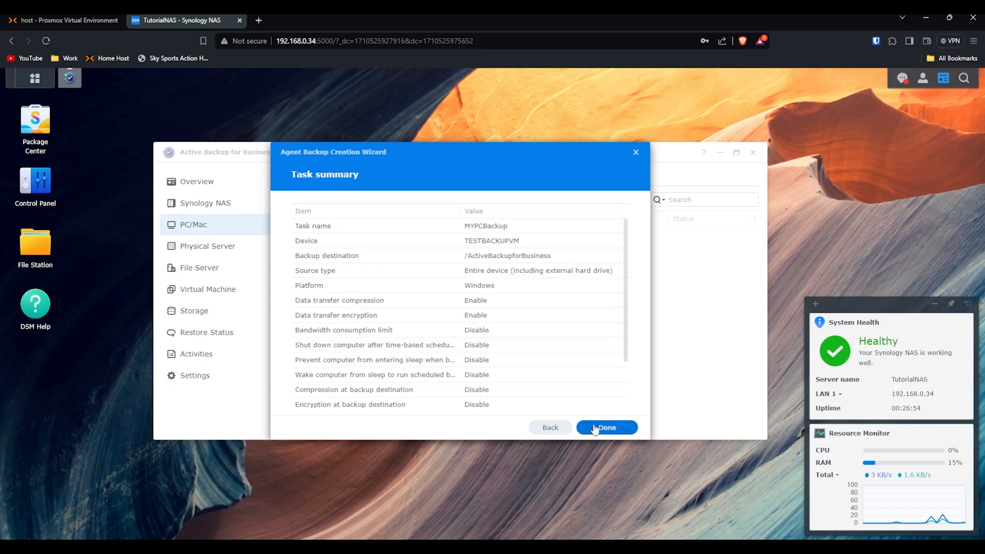
- Review the task summary, finish creating MYPCBackup, and choose to back up now
scroll(568, 341, "down", 2)
scroll(443, 330, "up", 2)
scroll(443, 329, "down", 2)
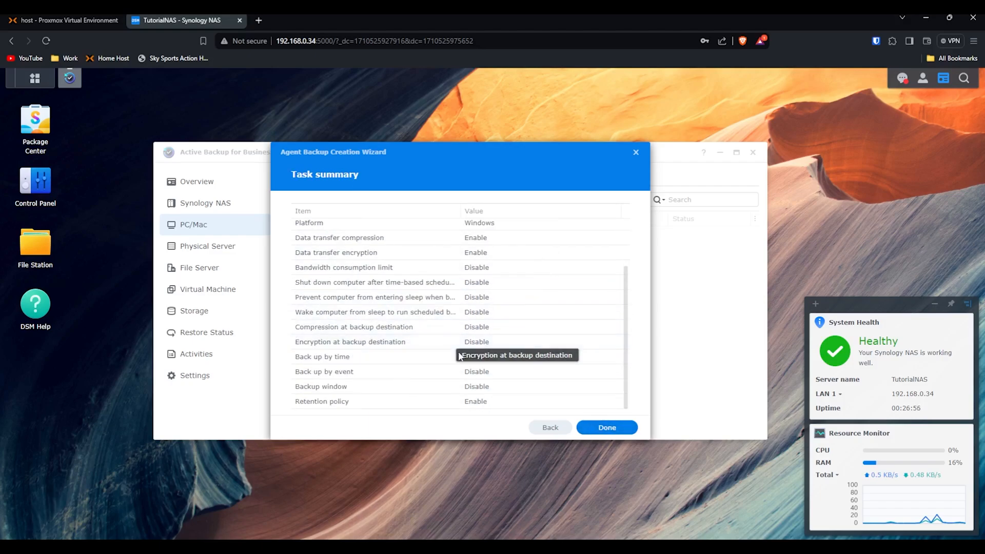
left_click(623, 427)
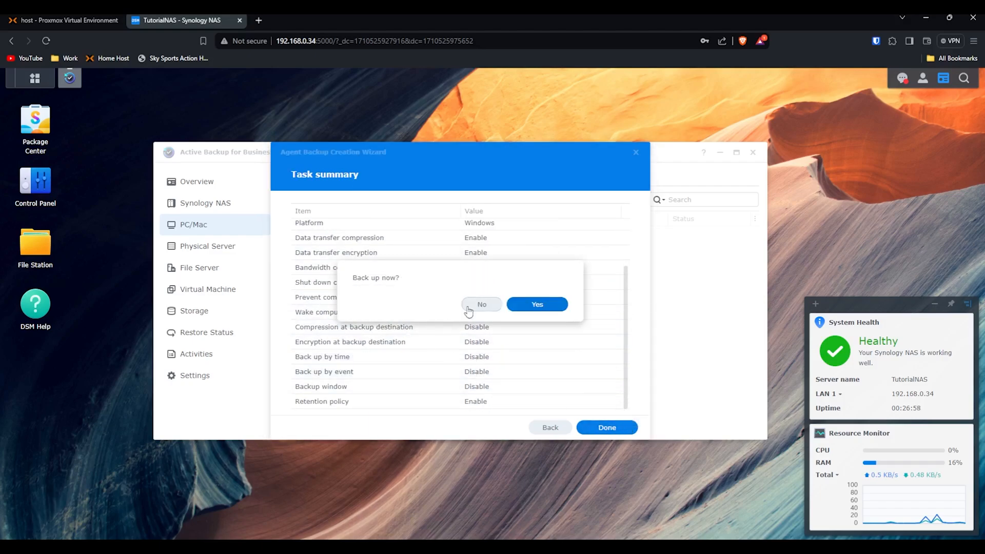
left_click(531, 305)
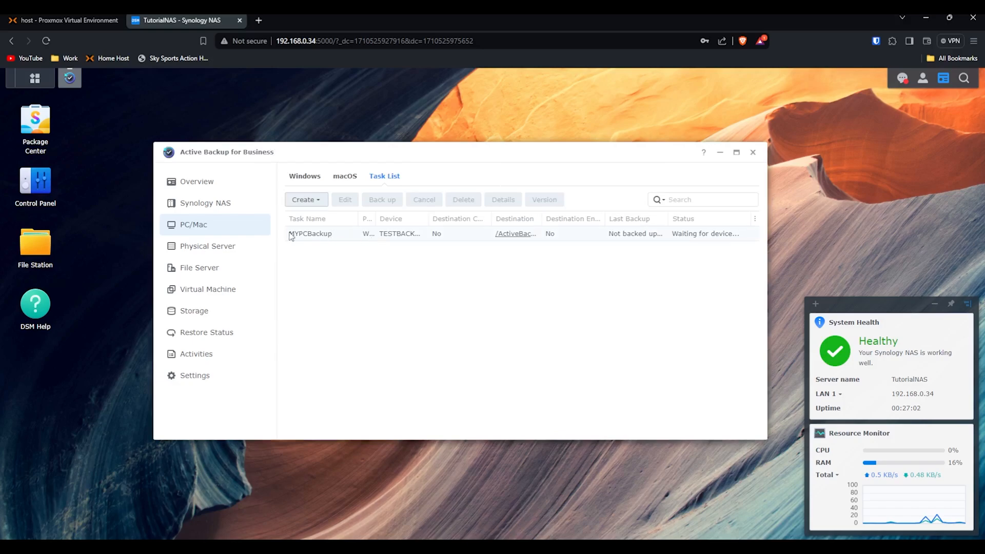
- Check the backup status of TESTBACKUPVM, and the Ethernet throughput in the TestBackup virtual machine's Task Manager
left_click(304, 179)
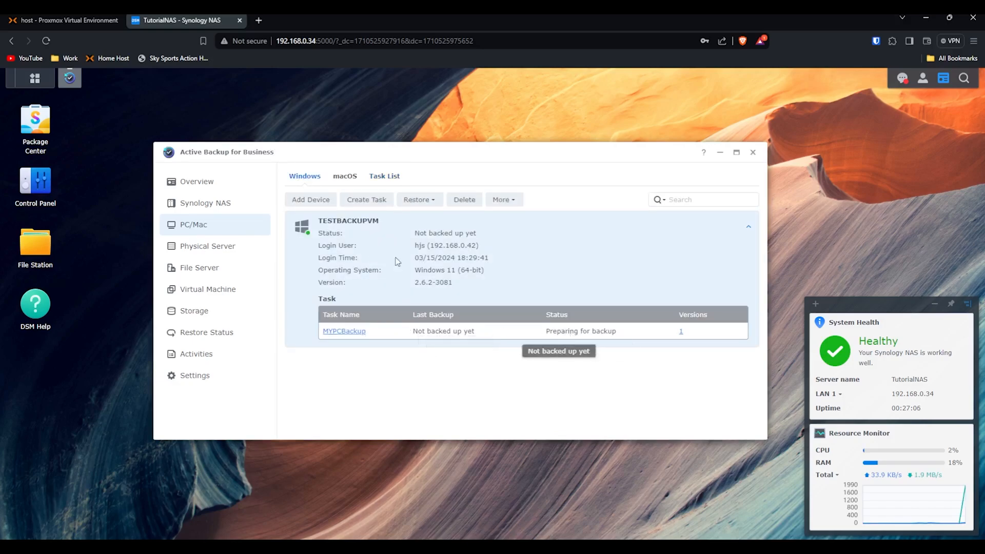
left_click(61, 20)
right_click(725, 423)
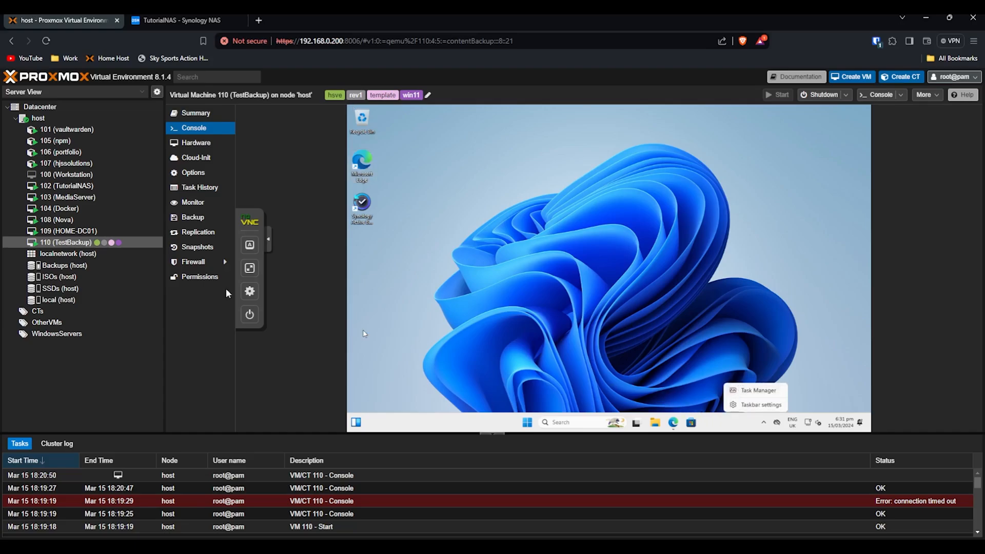
left_click(740, 390)
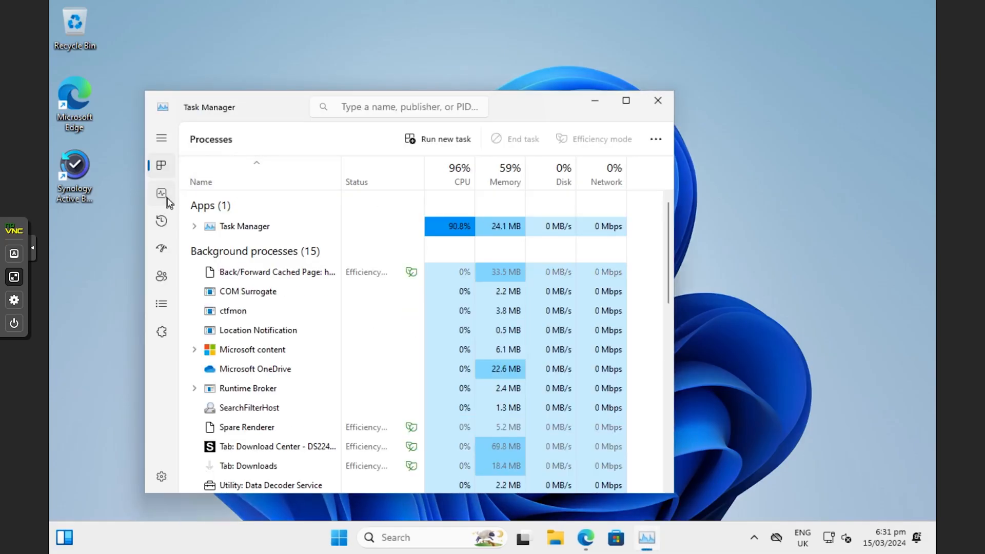
left_click(167, 198)
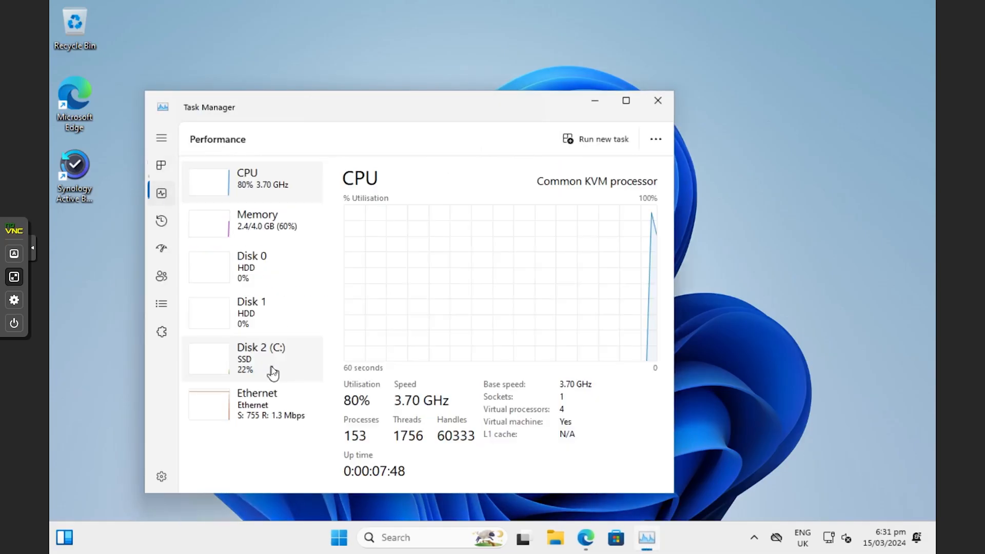
left_click(275, 409)
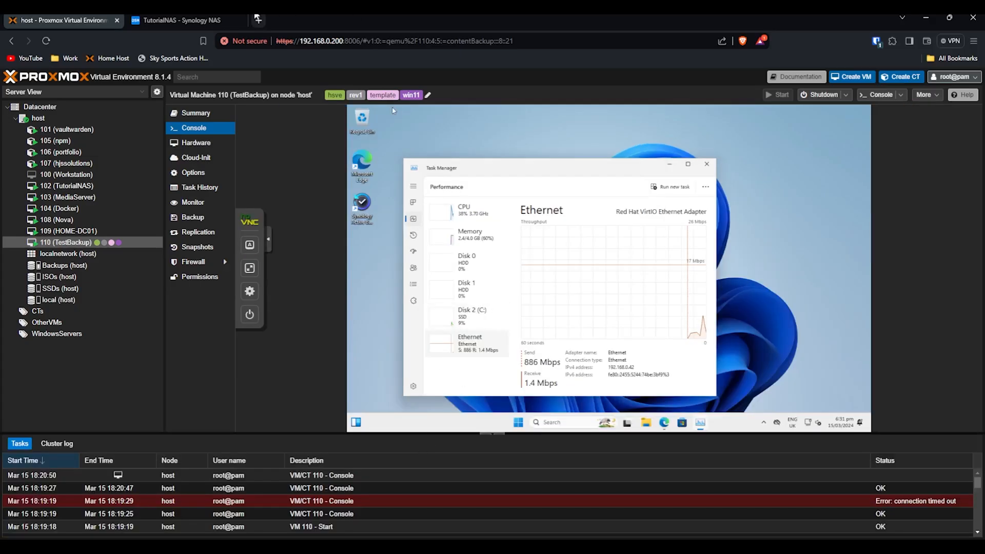
- Return to TutorialNAS and open the details of the MYPCBackup task to check its backup progress
left_click(257, 18)
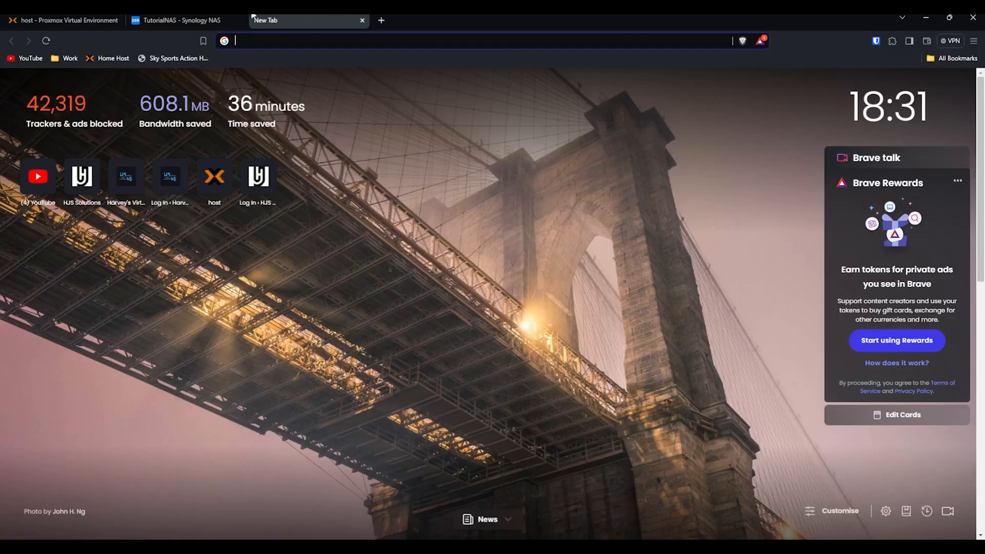
left_click(213, 20)
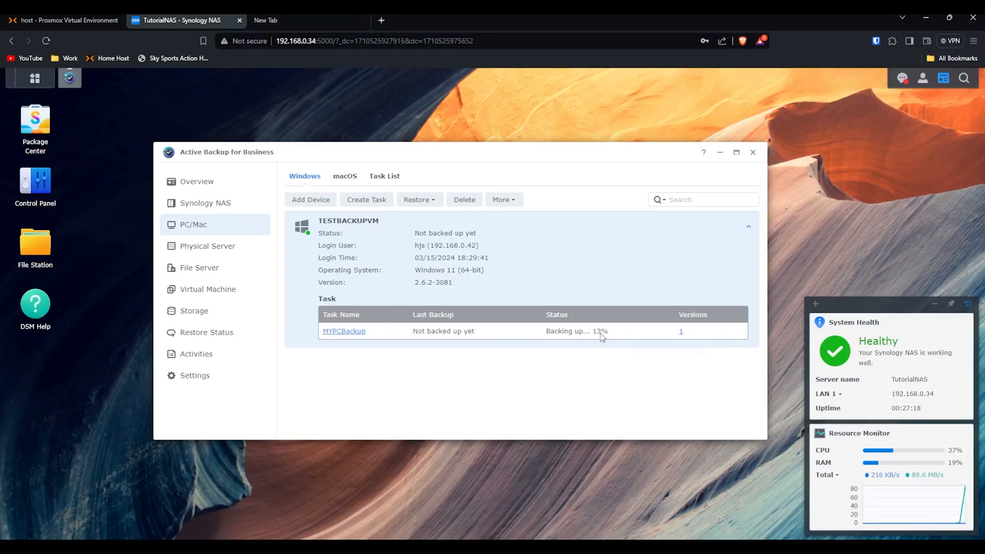
left_click(349, 332)
double_click(367, 235)
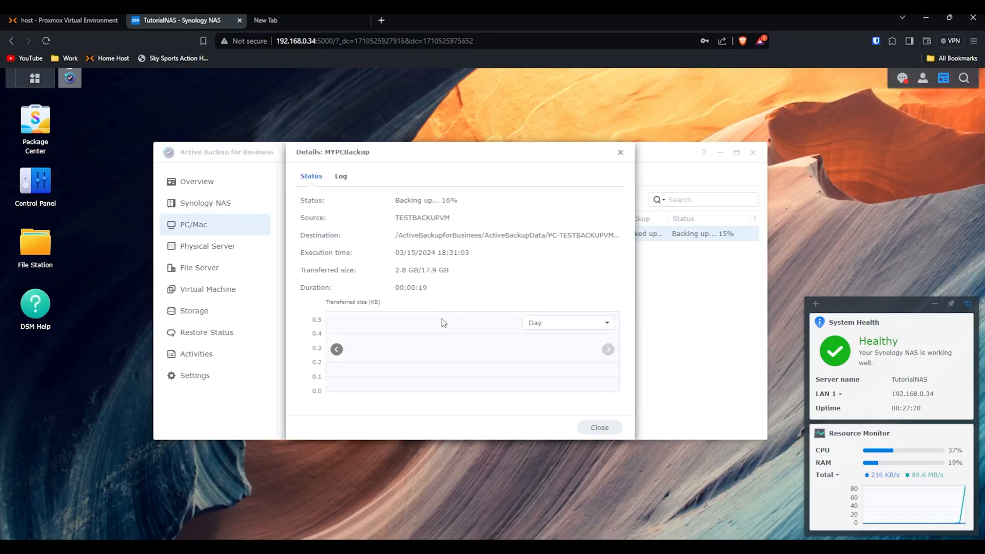